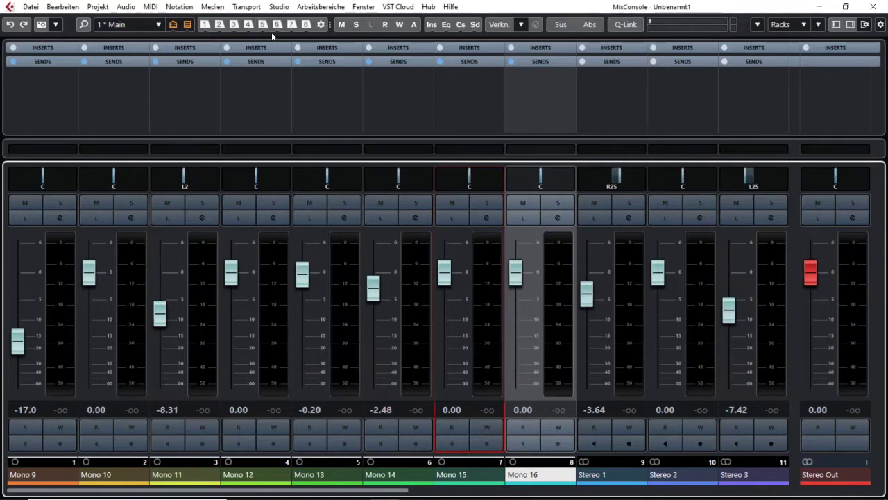
View the marker overview window, reposition it nearer the middle of the mixer, and close it
{"action": "left_click", "coordinate": [321, 25]}
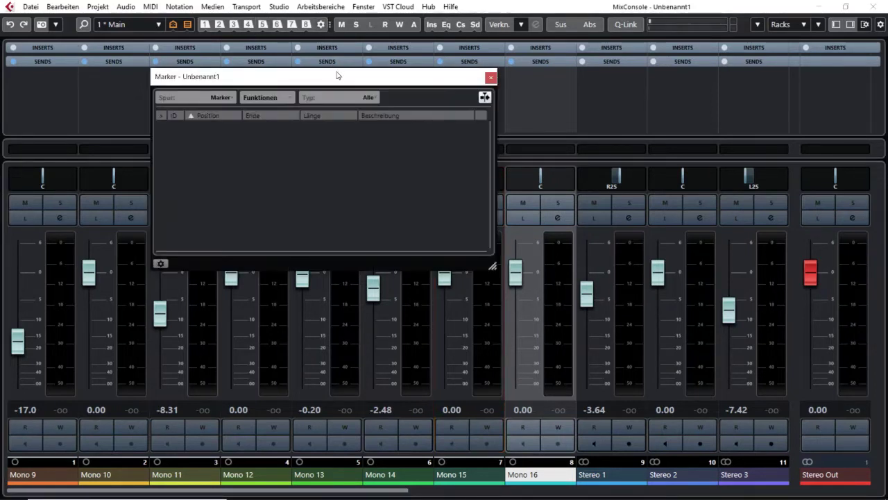
{"action": "mouse_move", "coordinate": [338, 76]}
{"action": "left_mouse_down"}
{"action": "mouse_move", "coordinate": [232, 95]}
{"action": "mouse_move", "coordinate": [435, 85]}
{"action": "mouse_move", "coordinate": [452, 102]}
{"action": "mouse_move", "coordinate": [439, 96]}
{"action": "left_mouse_up"}
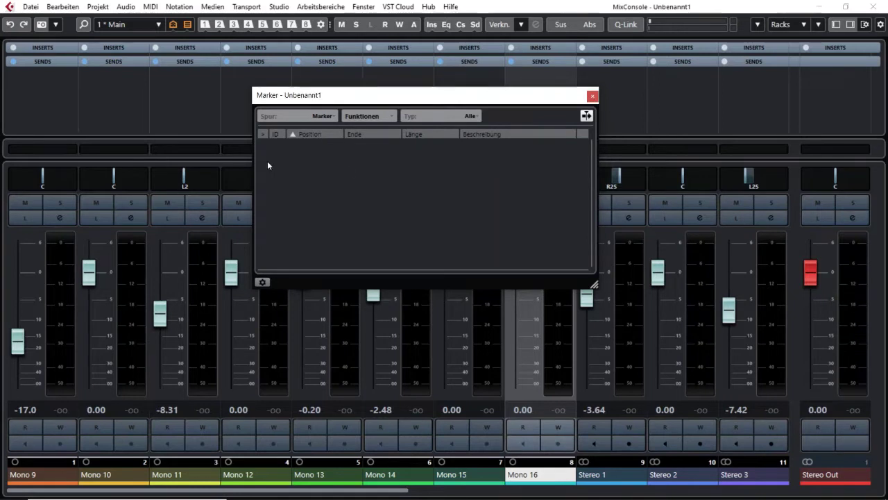
{"action": "left_click", "coordinate": [594, 97]}
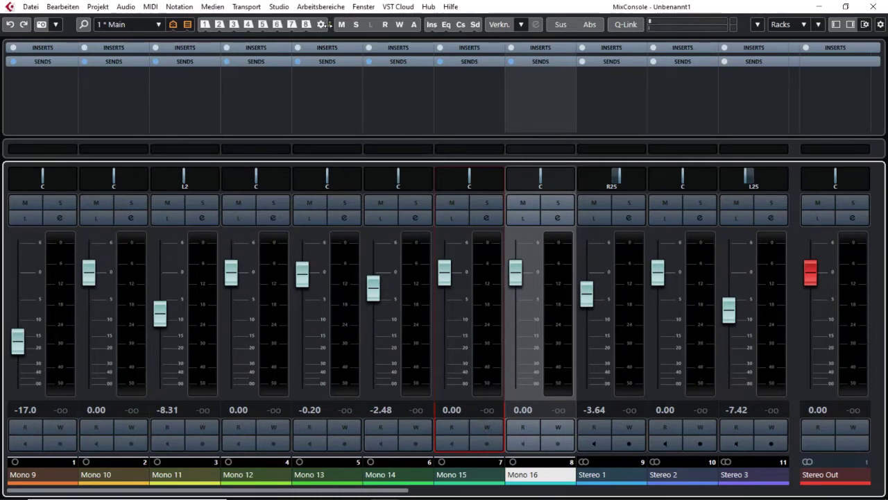
Shrink the row of marker locators to four entries and expand it back to all eight
{"action": "left_click_drag", "start_coordinate": [338, 24], "coordinate": [300, 26]}
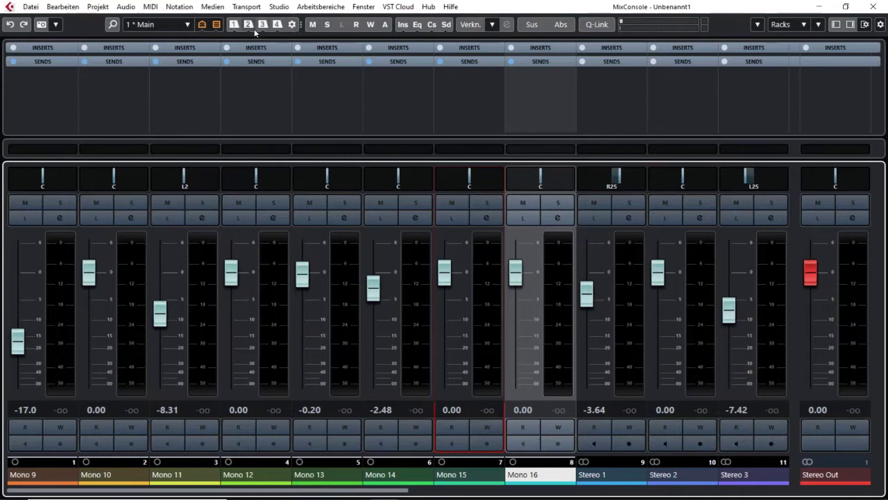
{"action": "left_click_drag", "start_coordinate": [300, 24], "coordinate": [340, 25]}
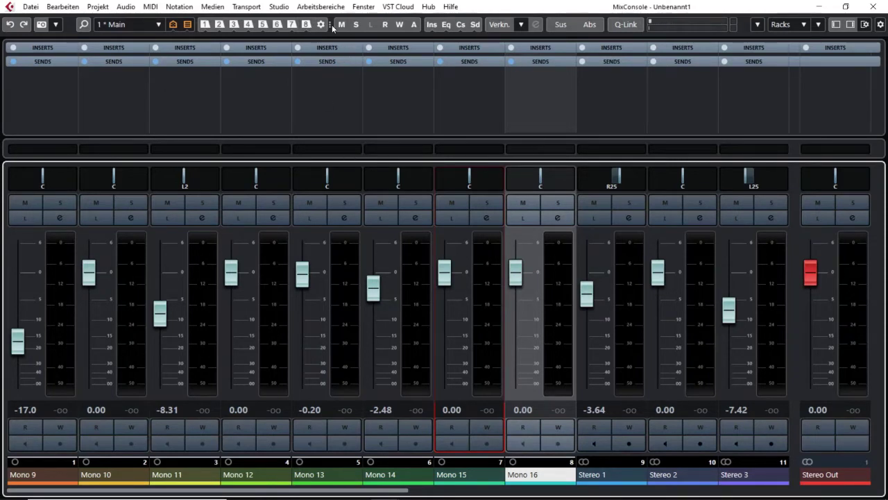
{"action": "mouse_move", "coordinate": [330, 25]}
{"action": "left_mouse_down"}
{"action": "mouse_move", "coordinate": [294, 24]}
{"action": "mouse_move", "coordinate": [322, 24]}
{"action": "left_mouse_up"}
Solo the Mono 12, Mono 14 and Mono 16 channels, and clear solo on all channels at once
{"action": "left_click", "coordinate": [273, 205]}
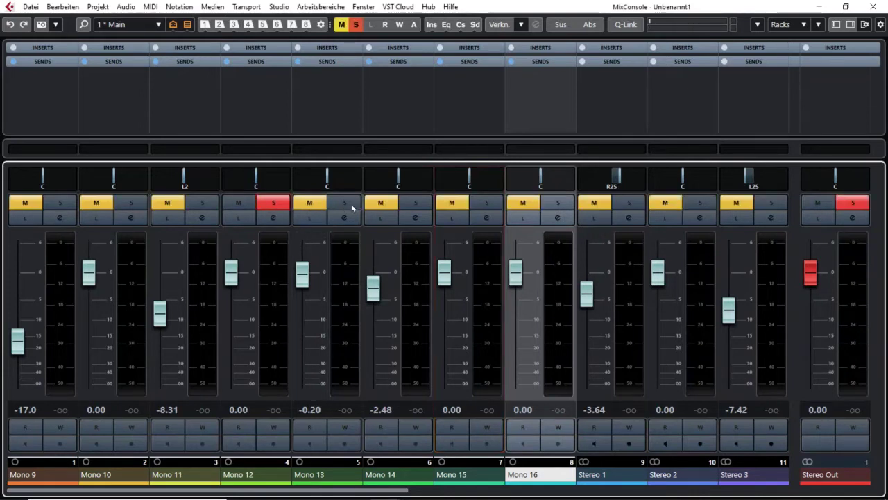
{"action": "left_click", "coordinate": [413, 205]}
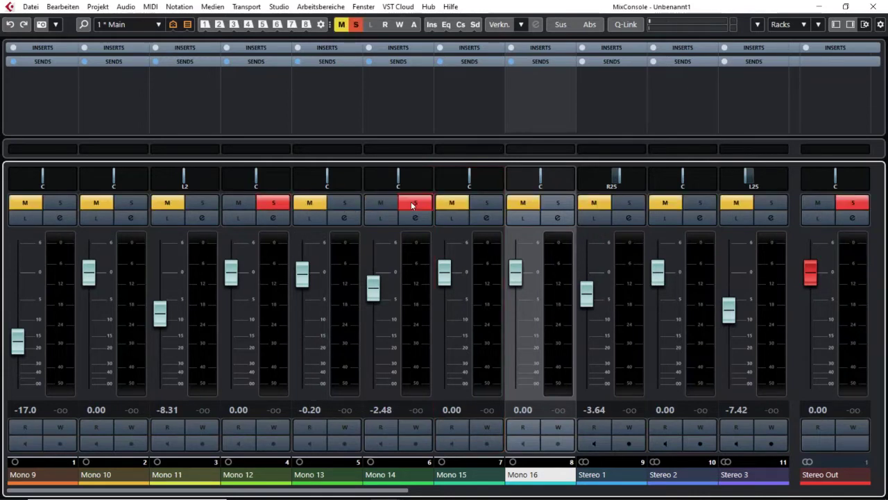
{"action": "left_click", "coordinate": [558, 203]}
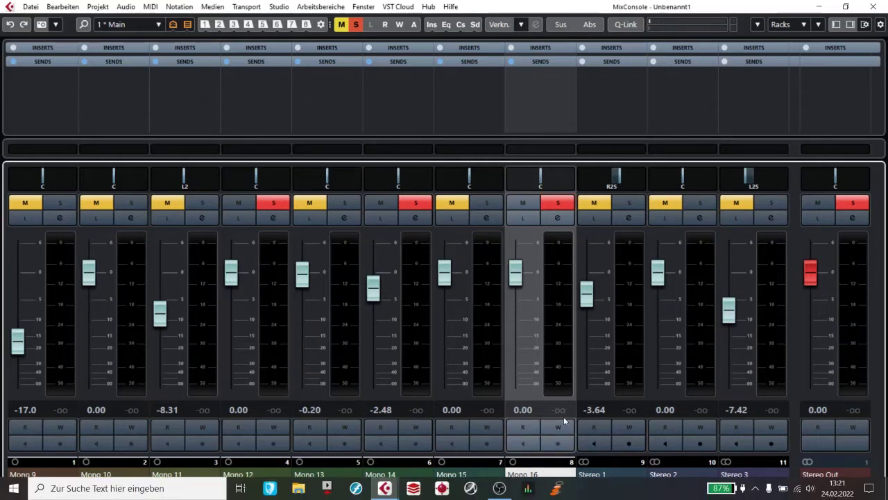
{"action": "scroll", "coordinate": [595, 461], "scroll_direction": "right", "scroll_amount": 9}
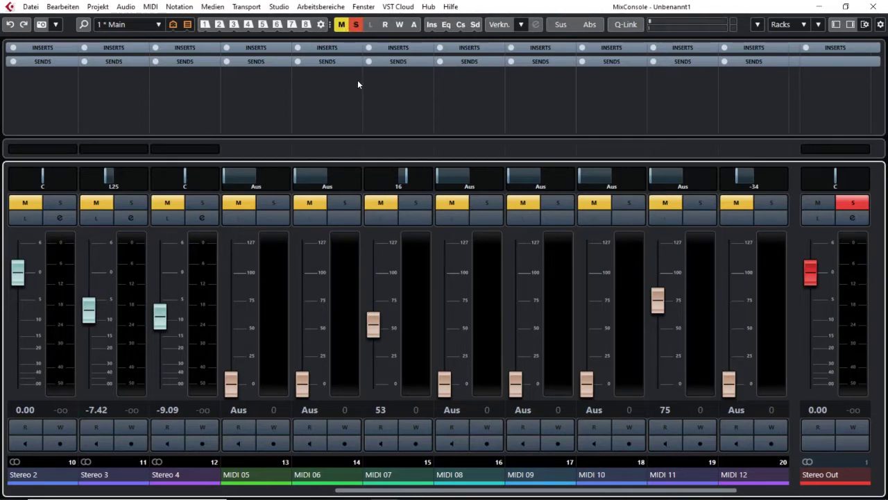
{"action": "left_click", "coordinate": [355, 25]}
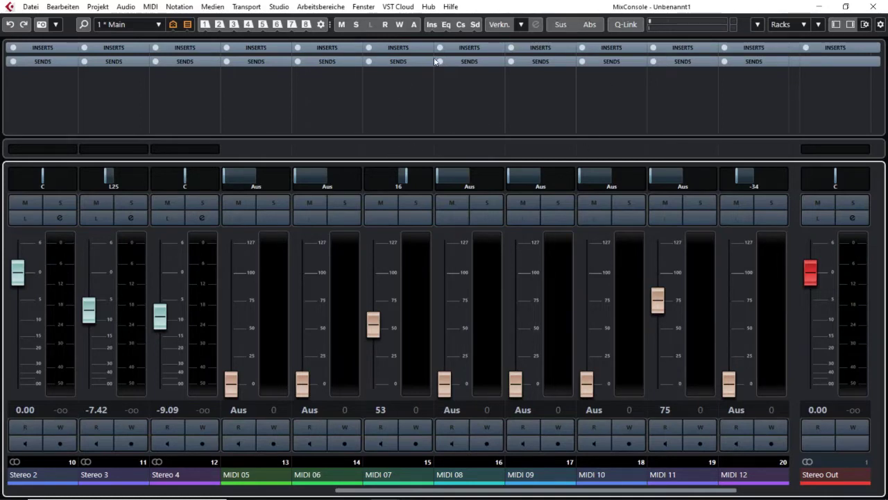
Bypass the inserts and the sends globally for all channels and reactivate both
{"action": "left_click", "coordinate": [433, 26]}
{"action": "left_click", "coordinate": [433, 26]}
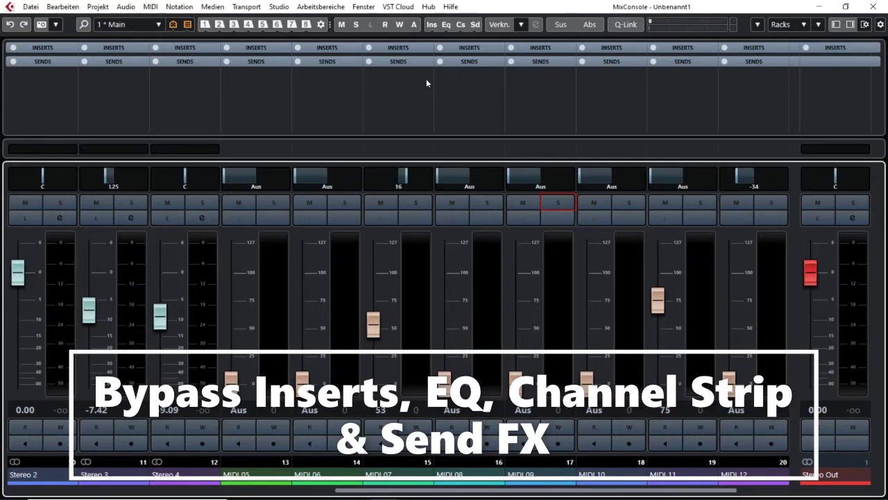
{"action": "left_click", "coordinate": [434, 28]}
{"action": "left_click", "coordinate": [433, 27]}
{"action": "left_click", "coordinate": [474, 27]}
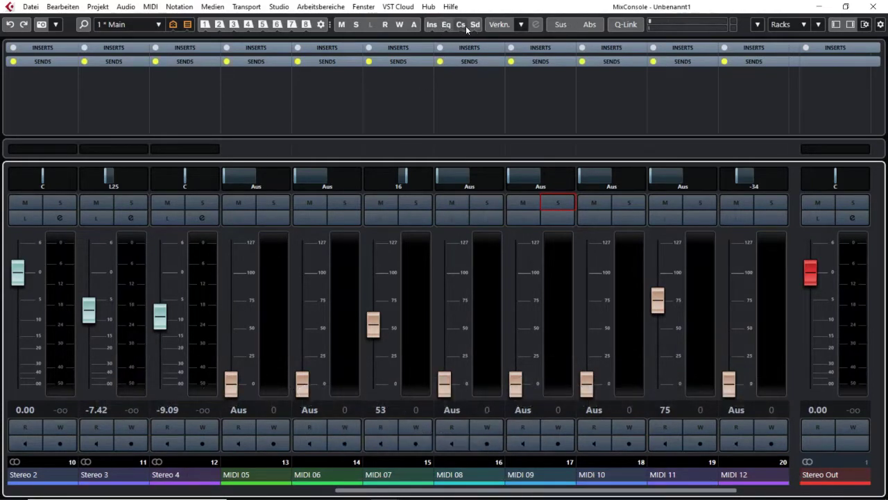
{"action": "left_click", "coordinate": [474, 27]}
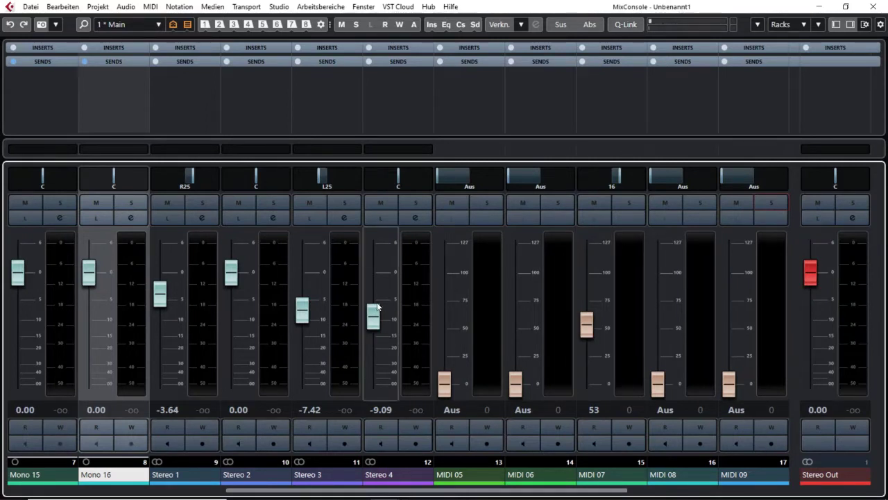
Q-Link Stereo 2, Stereo 3 and Stereo 4, lower their faders together to -3.01, -10.4 and -12.5, and pan them to L21, L47 and L21
{"action": "left_click_drag", "start_coordinate": [379, 309], "coordinate": [379, 312]}
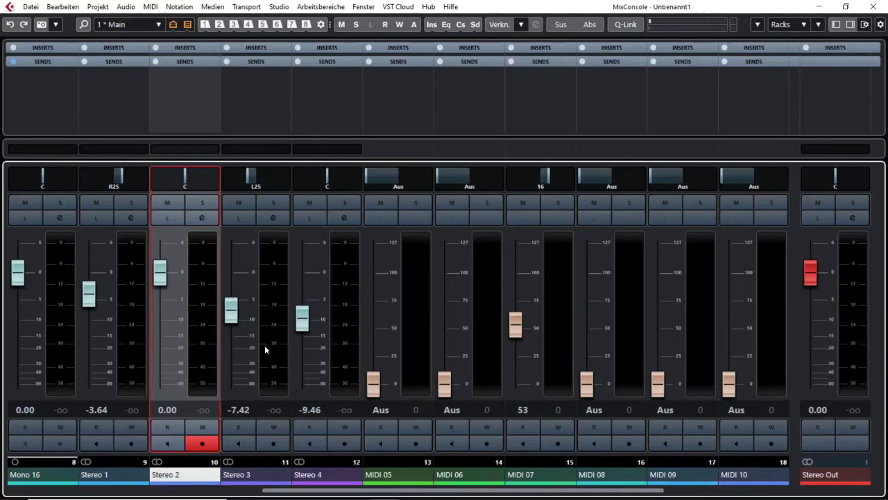
{"action": "left_click", "coordinate": [358, 338], "text": "shift"}
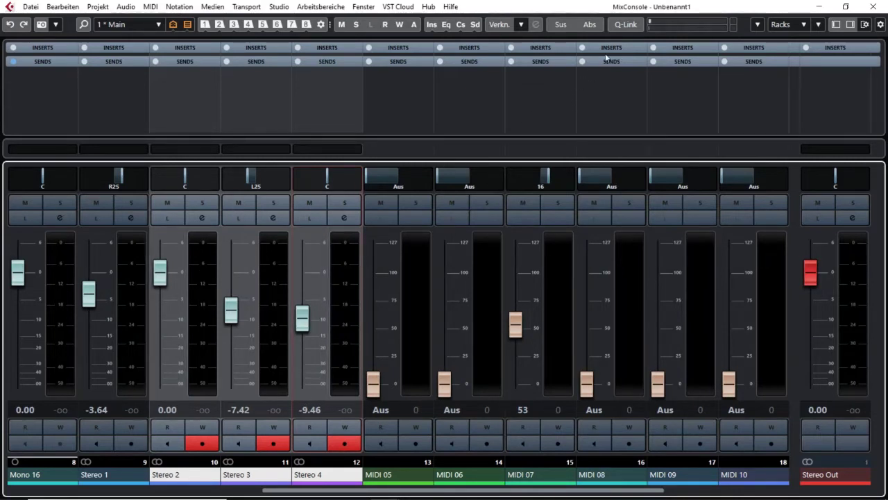
{"action": "left_click", "coordinate": [626, 26]}
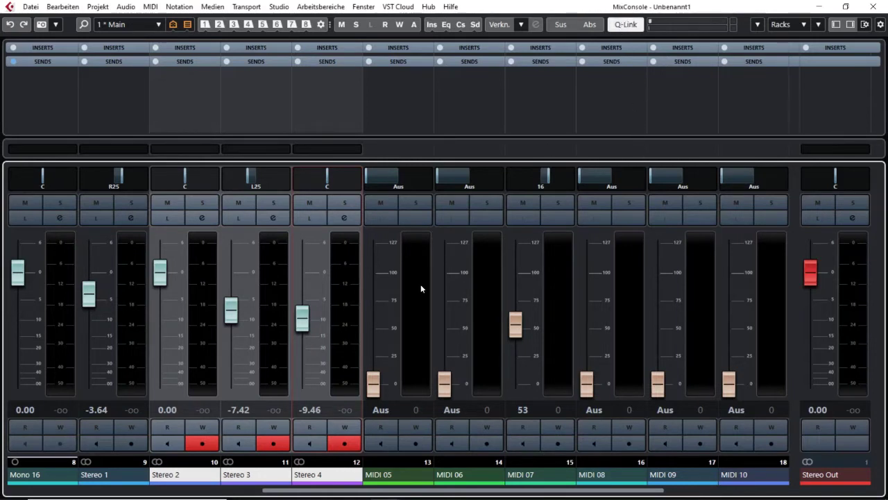
{"action": "mouse_move", "coordinate": [318, 320]}
{"action": "left_mouse_down"}
{"action": "mouse_move", "coordinate": [318, 337]}
{"action": "mouse_move", "coordinate": [310, 313]}
{"action": "mouse_move", "coordinate": [304, 330]}
{"action": "mouse_move", "coordinate": [303, 291]}
{"action": "mouse_move", "coordinate": [302, 329]}
{"action": "left_mouse_up"}
{"action": "left_click_drag", "start_coordinate": [252, 175], "coordinate": [235, 174]}
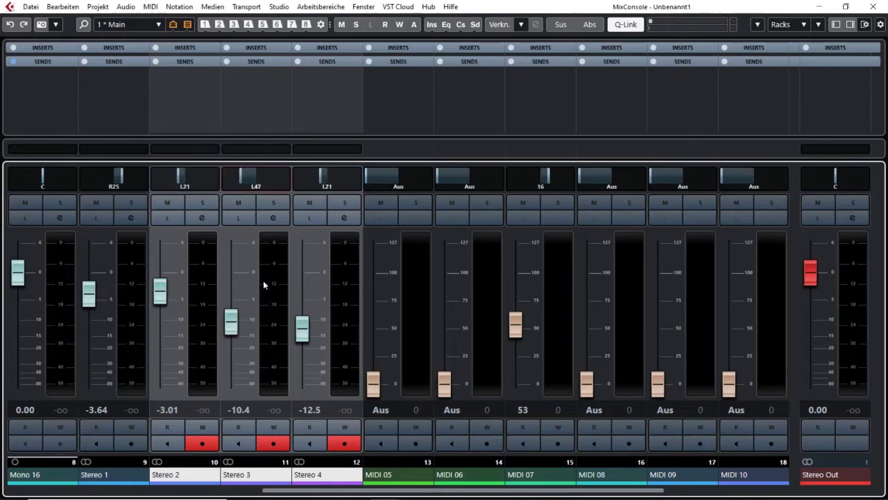
Release Q-Link and set the Stereo 4 fader on its own to about -4.41
{"action": "left_click", "coordinate": [625, 24]}
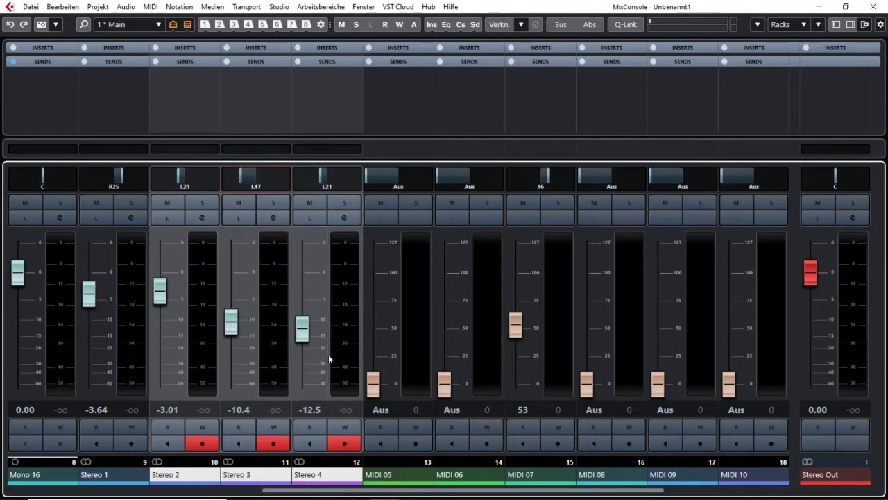
{"action": "left_click_drag", "start_coordinate": [302, 329], "coordinate": [301, 284]}
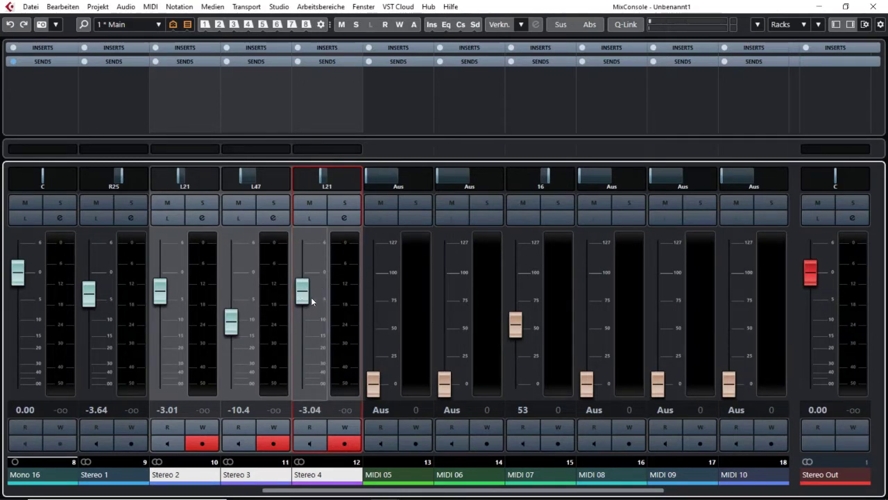
{"action": "left_click", "coordinate": [627, 25]}
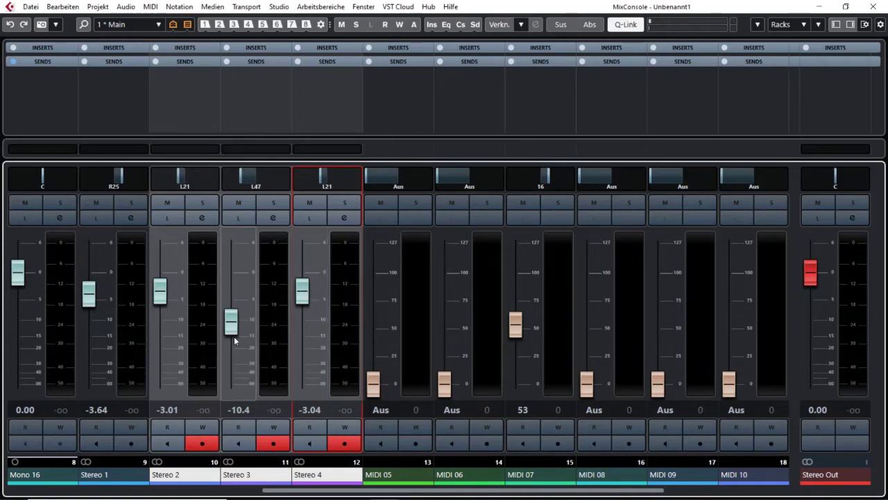
{"action": "left_click", "coordinate": [626, 26]}
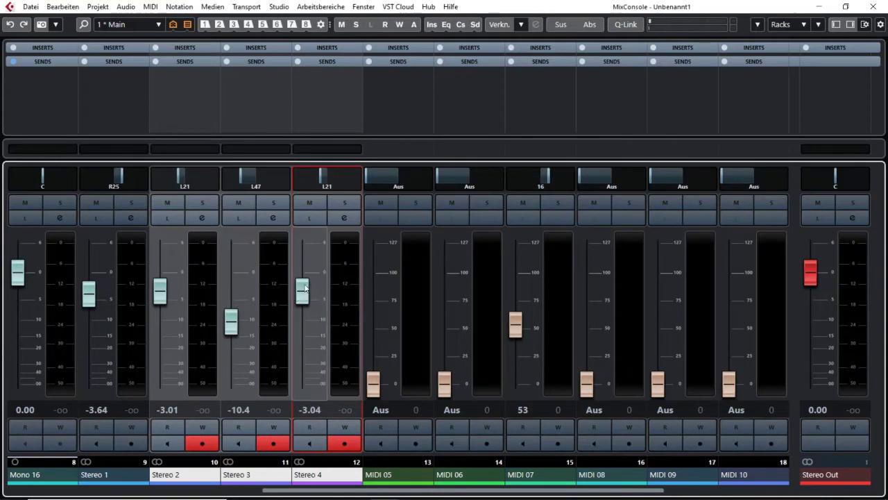
{"action": "left_click_drag", "start_coordinate": [302, 291], "coordinate": [302, 297]}
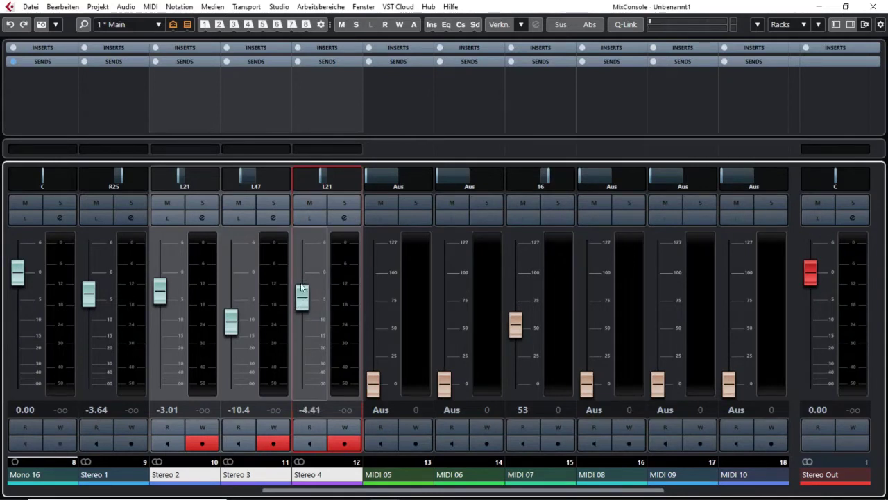
Reactivate Q-Link, raise the Stereo 2 to Stereo 4 faders together to -1.46, -8.89 and -2.87, and set their pans to L25, L40 and L25
{"action": "left_click", "coordinate": [626, 25]}
{"action": "mouse_move", "coordinate": [231, 326]}
{"action": "left_mouse_down"}
{"action": "mouse_move", "coordinate": [231, 314]}
{"action": "mouse_move", "coordinate": [231, 324]}
{"action": "left_mouse_up"}
{"action": "left_click_drag", "start_coordinate": [240, 180], "coordinate": [240, 178]}
Lower the linked faders to -2.37, -9.80 and -3.78, and set the pans to R42, L58 and L43 with temporary link suspension for Stereo 2
{"action": "key", "text": "alt"}
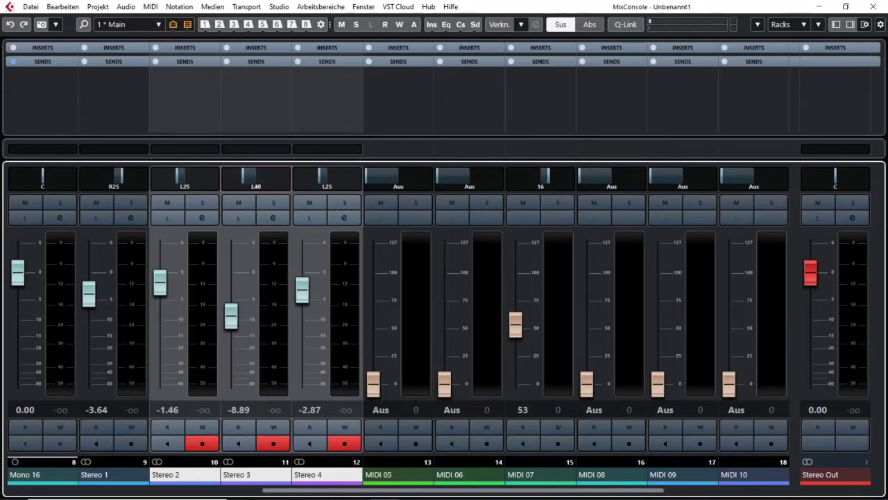
{"action": "left_click_drag", "start_coordinate": [165, 286], "coordinate": [166, 293]}
{"action": "key", "text": "alt"}
{"action": "left_click_drag", "start_coordinate": [182, 178], "coordinate": [237, 177]}
{"action": "left_click_drag", "start_coordinate": [320, 182], "coordinate": [320, 182]}
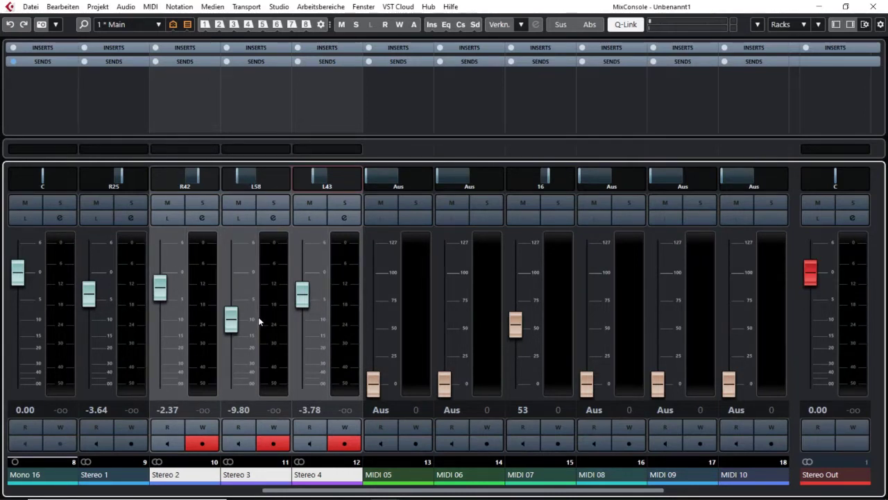
{"action": "left_click", "coordinate": [627, 26]}
Switch the Sus mode on and off, both without and with Q-Link active
{"action": "left_click", "coordinate": [560, 28]}
{"action": "left_click", "coordinate": [563, 25]}
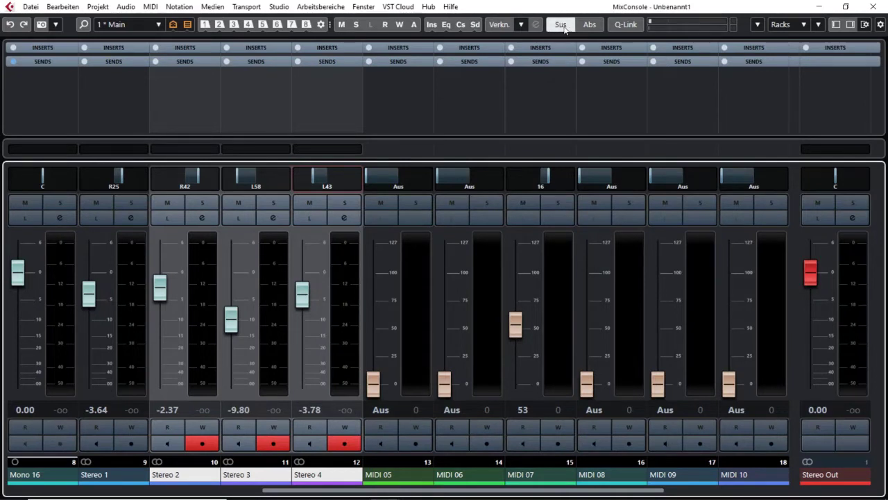
{"action": "left_click", "coordinate": [560, 28]}
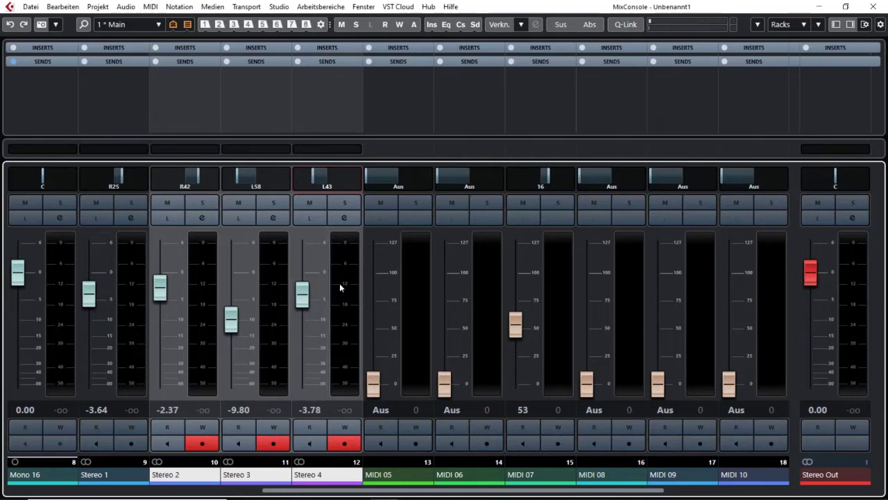
{"action": "left_click", "coordinate": [620, 28]}
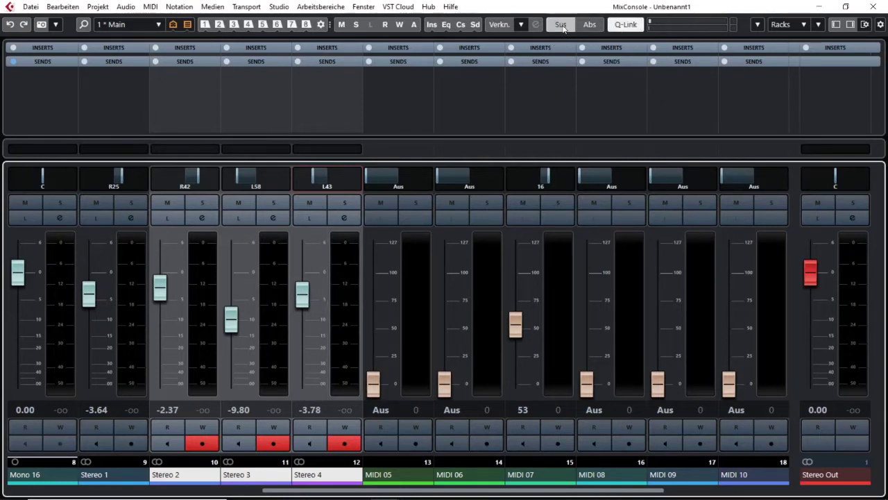
{"action": "left_click", "coordinate": [620, 28]}
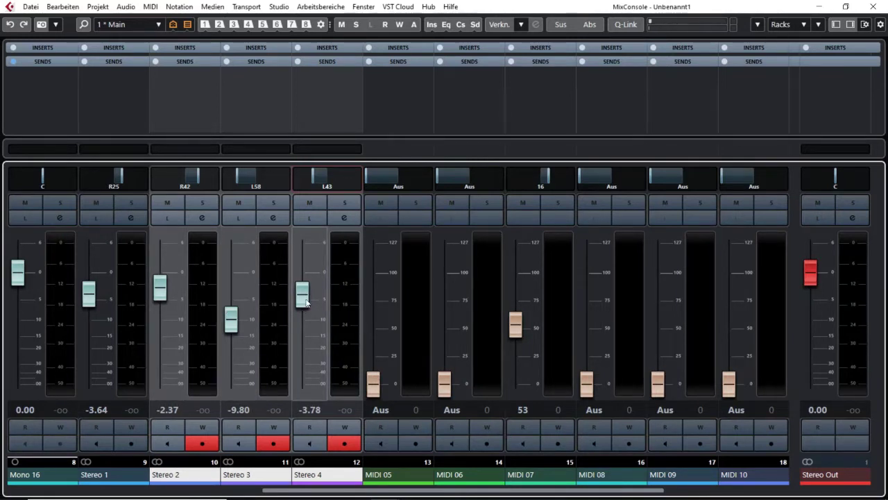
With Q-Link off, set the faders of Stereo 4, Stereo 3 and Stereo 2 individually to -3.22, -12.1 and -2.16
{"action": "mouse_move", "coordinate": [306, 303]}
{"action": "left_mouse_down"}
{"action": "mouse_move", "coordinate": [306, 311]}
{"action": "mouse_move", "coordinate": [303, 297]}
{"action": "left_mouse_up"}
{"action": "mouse_move", "coordinate": [232, 323]}
{"action": "left_mouse_down"}
{"action": "mouse_move", "coordinate": [232, 291]}
{"action": "mouse_move", "coordinate": [231, 336]}
{"action": "mouse_move", "coordinate": [231, 328]}
{"action": "left_mouse_up"}
{"action": "mouse_move", "coordinate": [161, 300]}
{"action": "left_mouse_down"}
{"action": "mouse_move", "coordinate": [161, 286]}
{"action": "mouse_move", "coordinate": [161, 300]}
{"action": "mouse_move", "coordinate": [168, 293]}
{"action": "left_mouse_up"}
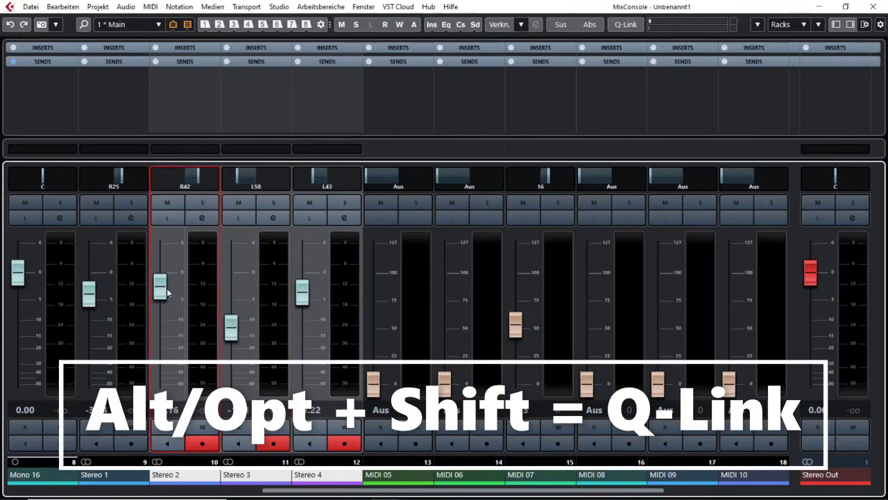
Pan the selected channels individually: Stereo 2 to R34, Stereo 3 to L41 and Stereo 4 to R41
{"action": "left_click_drag", "start_coordinate": [202, 180], "coordinate": [236, 180]}
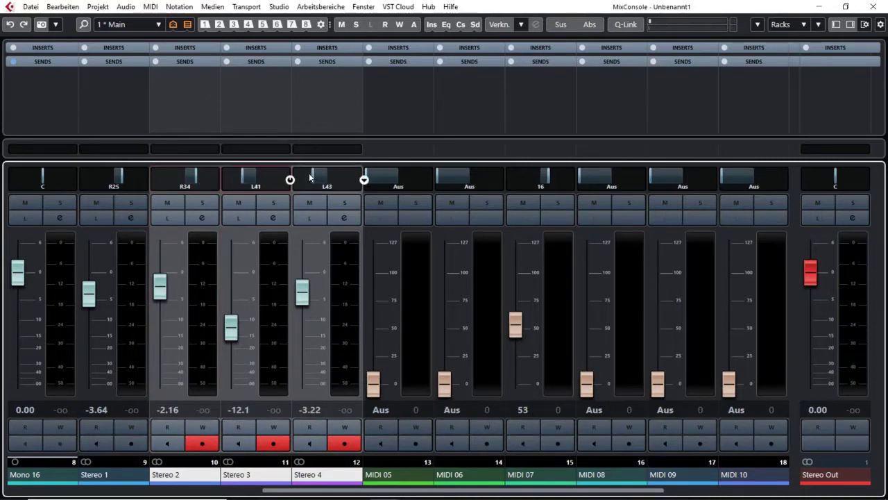
{"action": "key", "text": "alt+shift"}
{"action": "left_click_drag", "start_coordinate": [311, 179], "coordinate": [341, 179]}
Temporarily engage Q-Link and lower the Stereo 2, Stereo 3 and Stereo 4 faders together to -2.71, -12.7 and -3.76
{"action": "key", "text": "alt+shift"}
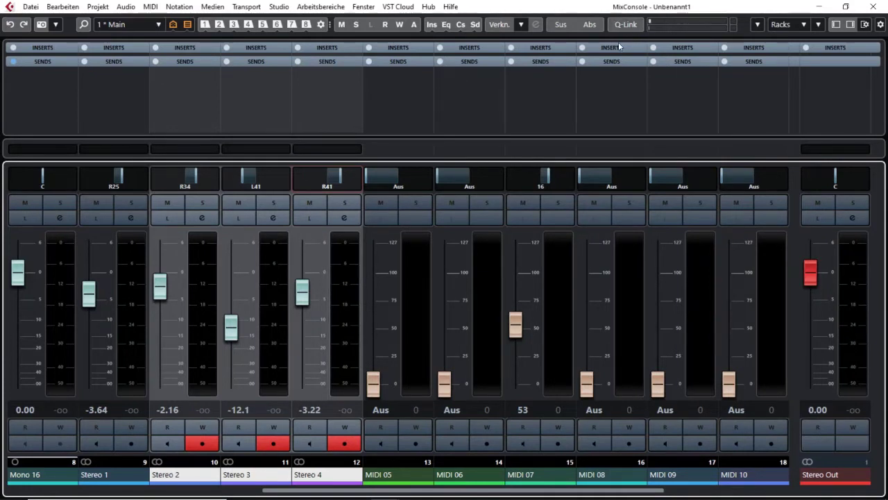
{"action": "key", "text": "shift+alt"}
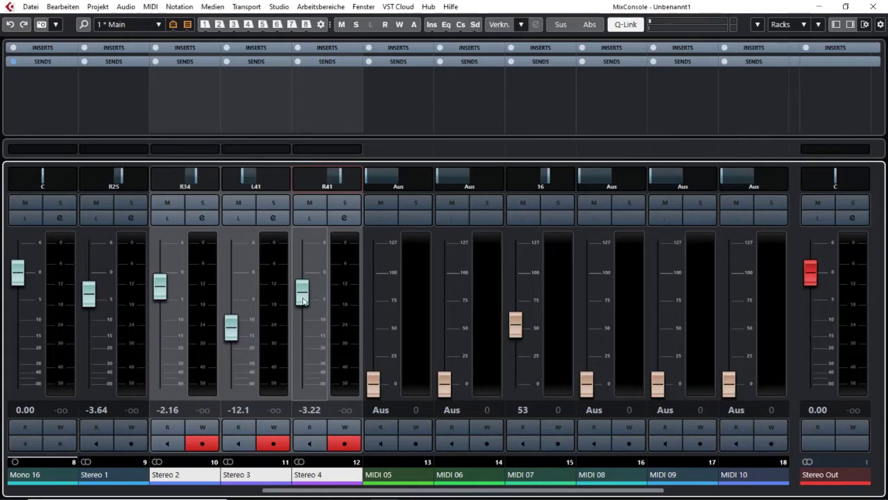
{"action": "mouse_move", "coordinate": [303, 299]}
{"action": "left_mouse_down"}
{"action": "mouse_move", "coordinate": [307, 308]}
{"action": "mouse_move", "coordinate": [303, 295]}
{"action": "left_mouse_up"}
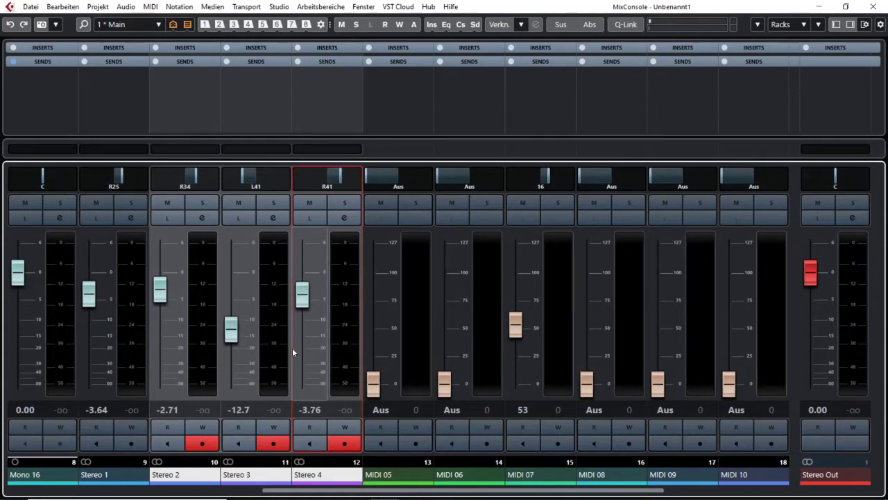
Activate Q-Link permanently and raise the Stereo 2, Stereo 3 and Stereo 4 faders together to 0.24, -9.71 and -0.81
{"action": "left_click", "coordinate": [640, 26]}
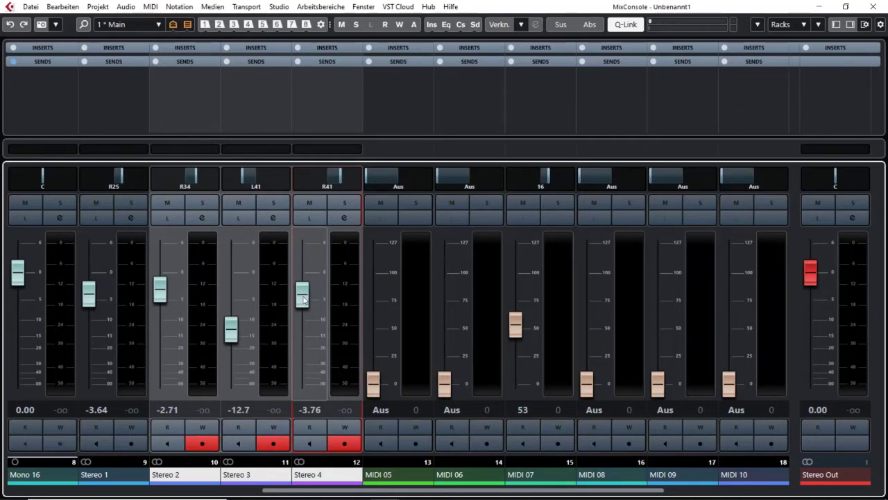
{"action": "left_click_drag", "start_coordinate": [162, 299], "coordinate": [160, 279]}
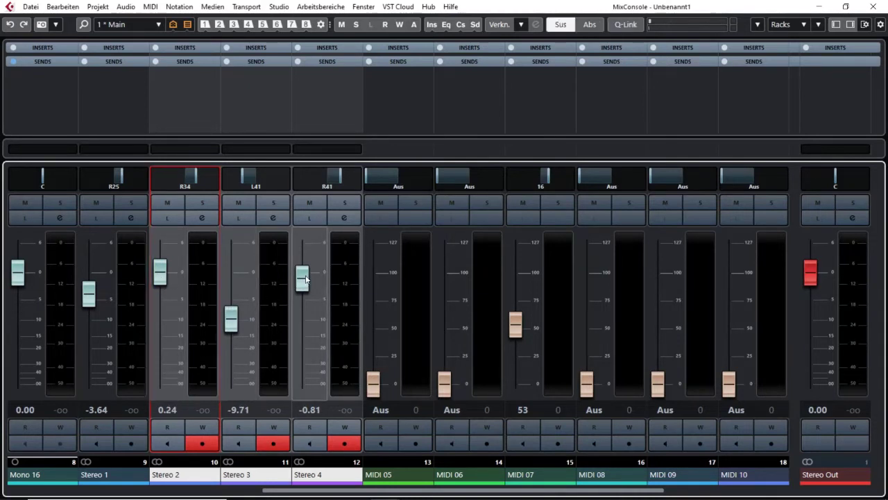
Raise Stereo 4 alone to 6.02 with linking suspended, and lower the linked Stereo 2, Stereo 3 and Stereo 4 faders to -4.83, -14.8 and 0.95
{"action": "left_click_drag", "start_coordinate": [302, 279], "coordinate": [309, 244]}
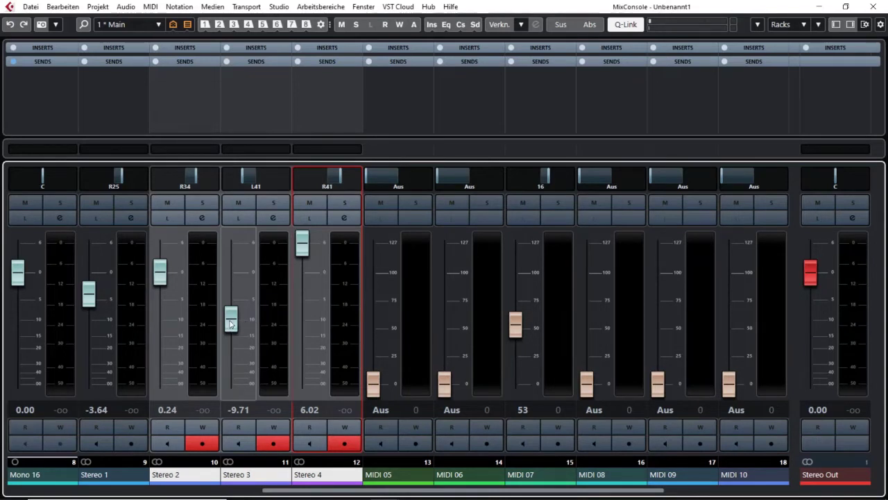
{"action": "left_click_drag", "start_coordinate": [231, 324], "coordinate": [231, 341]}
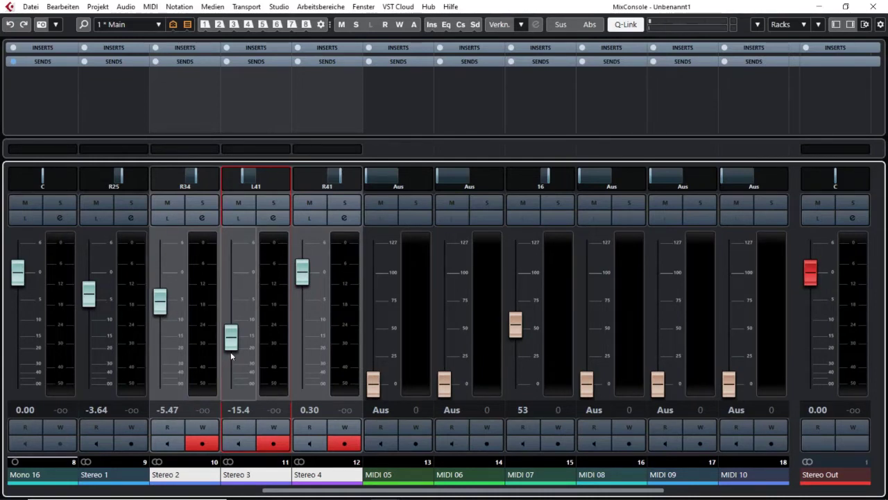
{"action": "left_click_drag", "start_coordinate": [235, 345], "coordinate": [234, 325]}
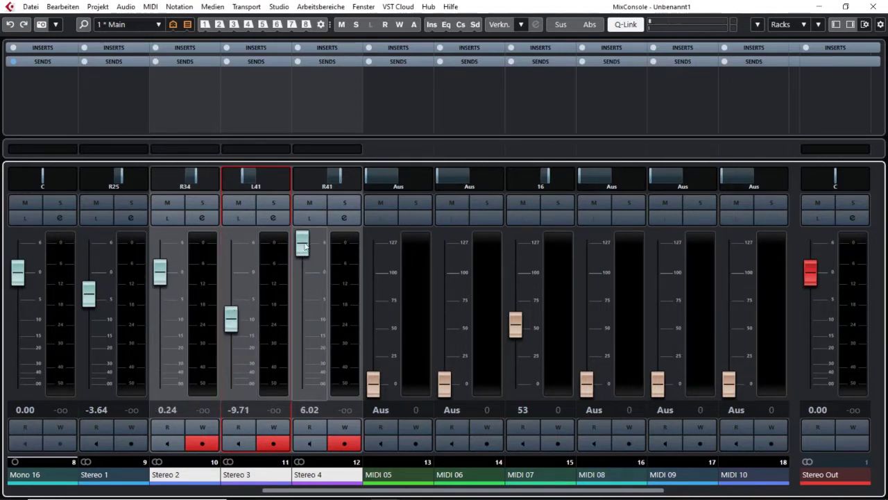
{"action": "left_click_drag", "start_coordinate": [160, 272], "coordinate": [163, 302]}
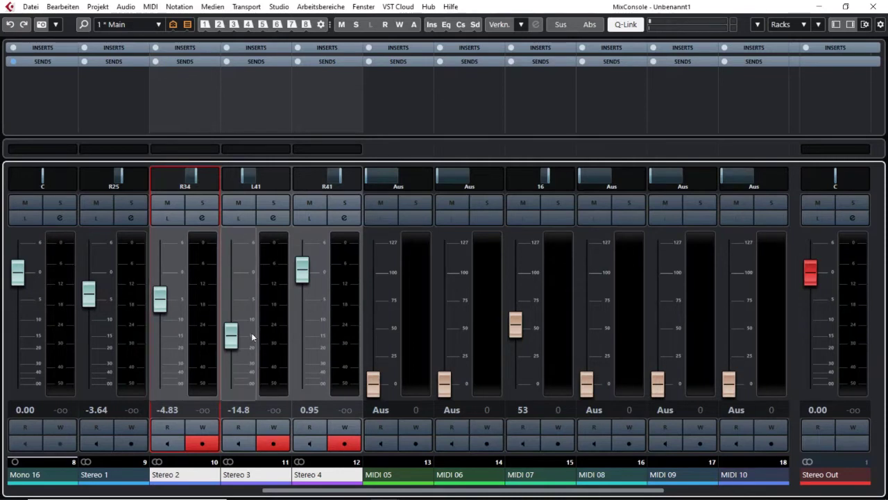
Activate absolute mode and bring the linked Stereo 2, Stereo 3 and Stereo 4 channels to a common level of -4.15 and pan of R47
{"action": "left_click", "coordinate": [588, 26]}
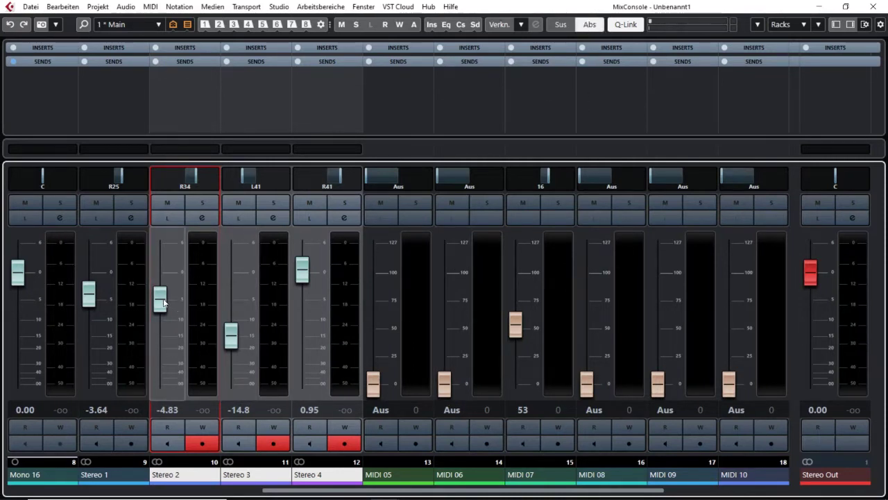
{"action": "mouse_move", "coordinate": [160, 298]}
{"action": "left_mouse_down"}
{"action": "mouse_move", "coordinate": [162, 329]}
{"action": "mouse_move", "coordinate": [164, 303]}
{"action": "left_mouse_up"}
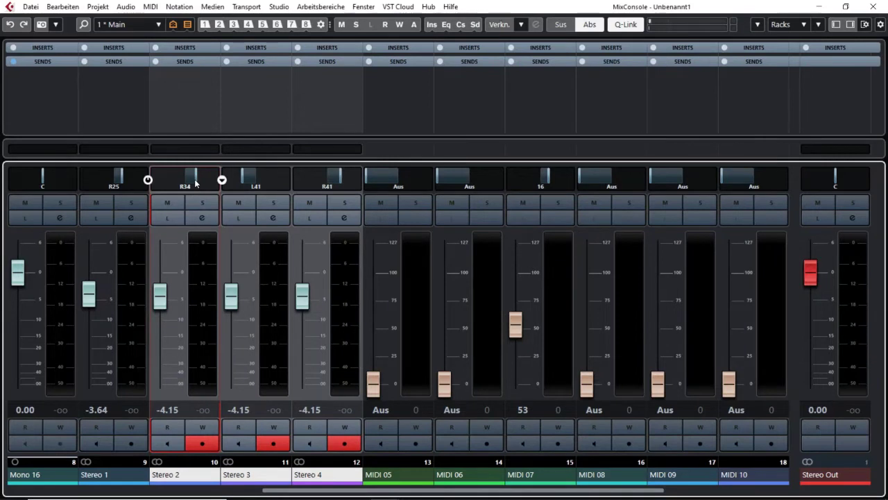
{"action": "left_click_drag", "start_coordinate": [196, 184], "coordinate": [207, 184]}
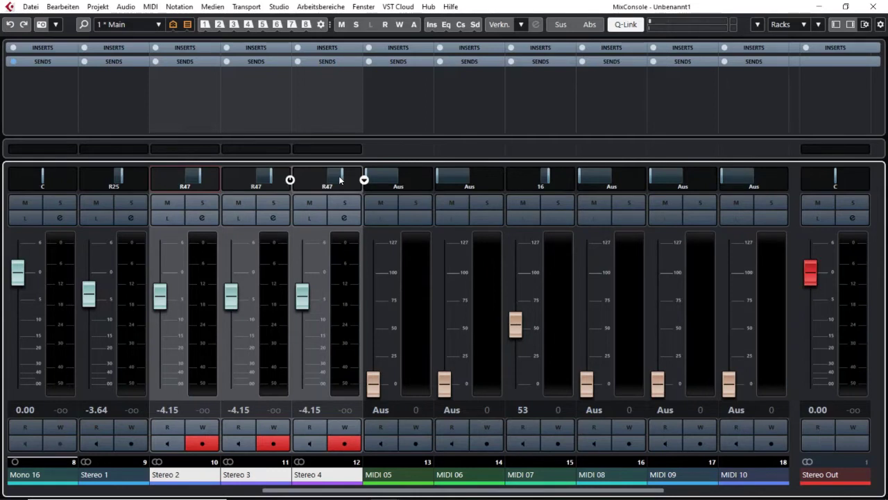
Pan Stereo 3 to R28 and Stereo 2 to L55 with linking suspended, and shift all three linked pans to L52, R31 and R50
{"action": "left_click_drag", "start_coordinate": [341, 180], "coordinate": [340, 182]}
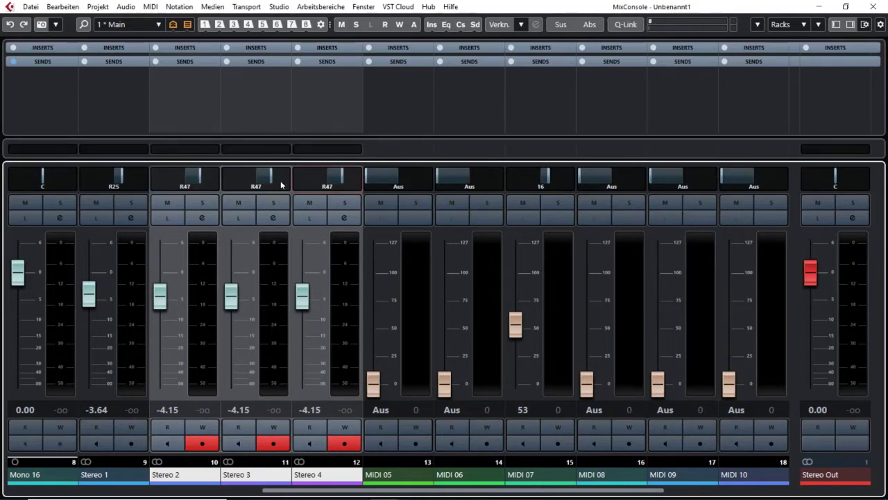
{"action": "key", "text": "alt"}
{"action": "left_click_drag", "start_coordinate": [275, 182], "coordinate": [260, 182]}
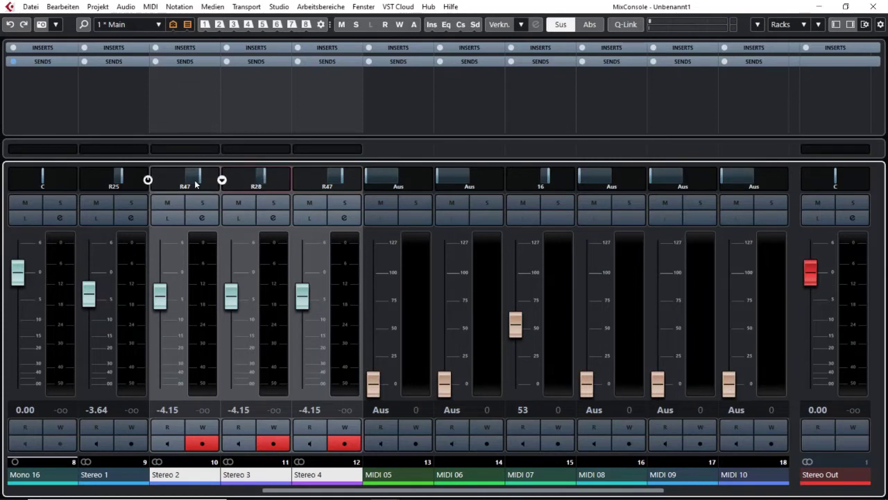
{"action": "left_click_drag", "start_coordinate": [194, 180], "coordinate": [97, 180]}
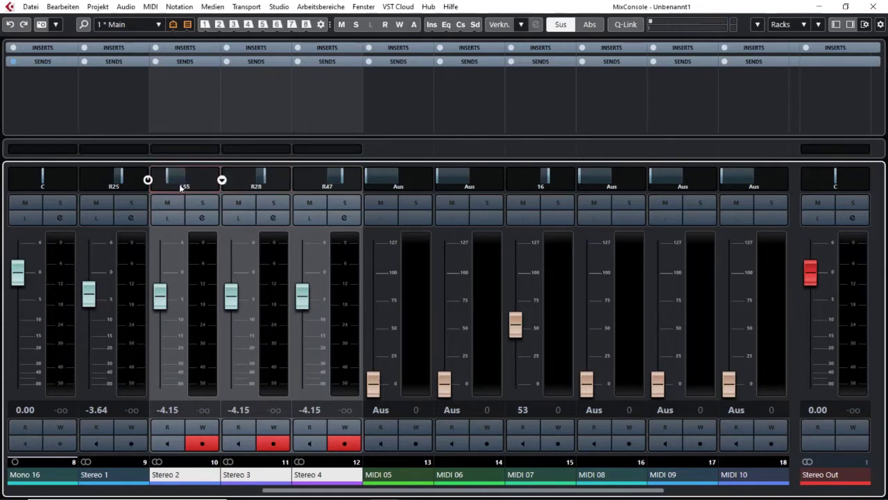
{"action": "key", "text": "alt"}
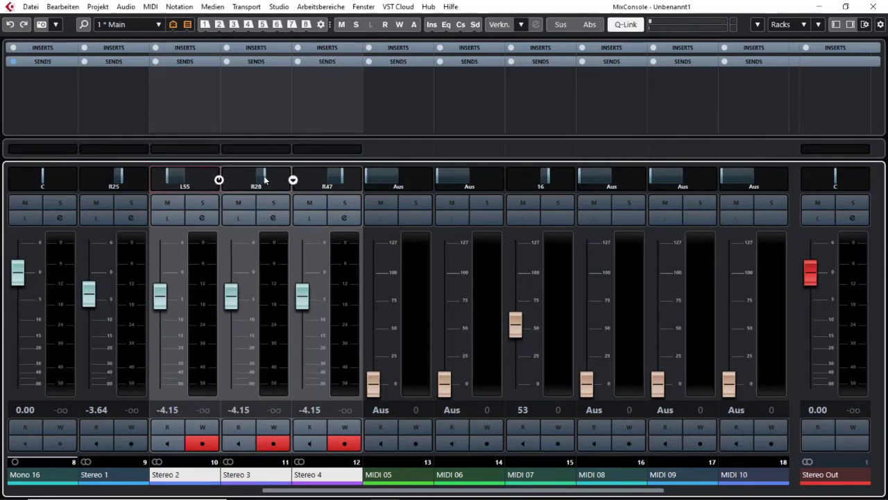
{"action": "left_click_drag", "start_coordinate": [264, 179], "coordinate": [265, 179]}
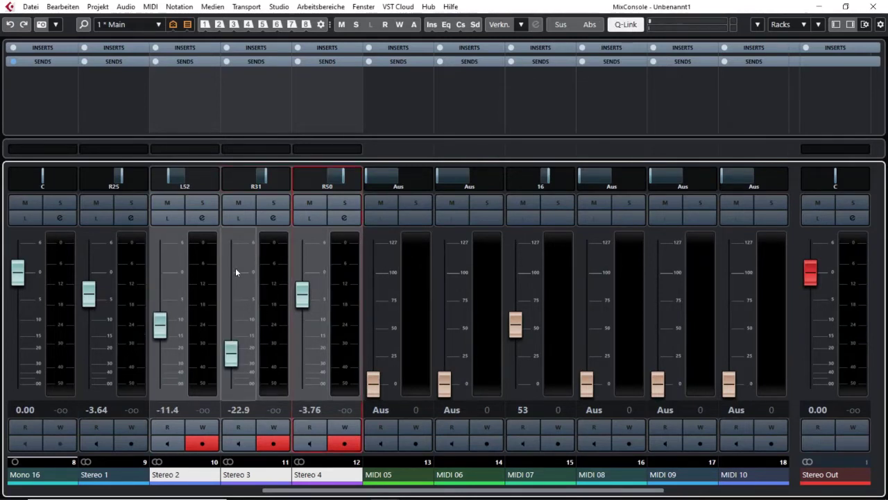
Toggle Q-Link on and off several times and leave it switched off
{"action": "left_click", "coordinate": [626, 27]}
{"action": "left_click", "coordinate": [627, 26]}
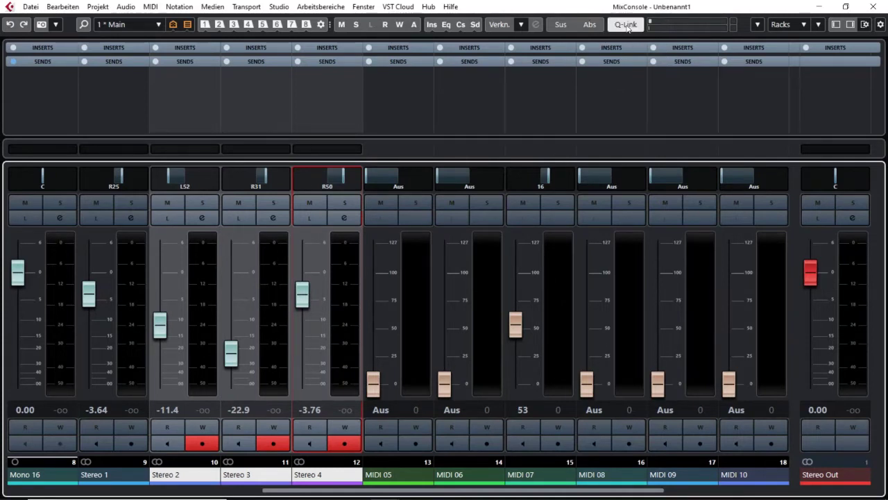
{"action": "left_click", "coordinate": [628, 27]}
{"action": "left_click", "coordinate": [628, 26]}
{"action": "left_click", "coordinate": [627, 26]}
{"action": "left_click", "coordinate": [627, 27]}
{"action": "left_click", "coordinate": [627, 27]}
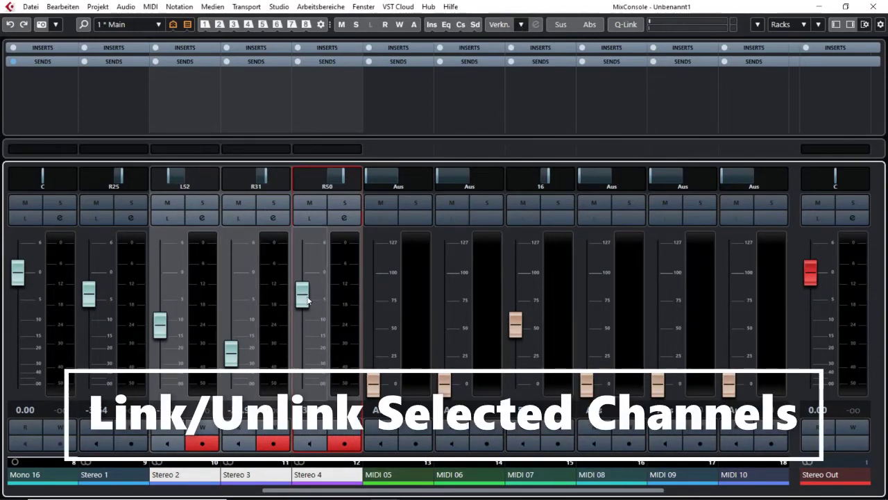
Start a new link group for the selected channels Stereo 2, Stereo 3 and Stereo 4, and name it Group XL
{"action": "left_click", "coordinate": [521, 25]}
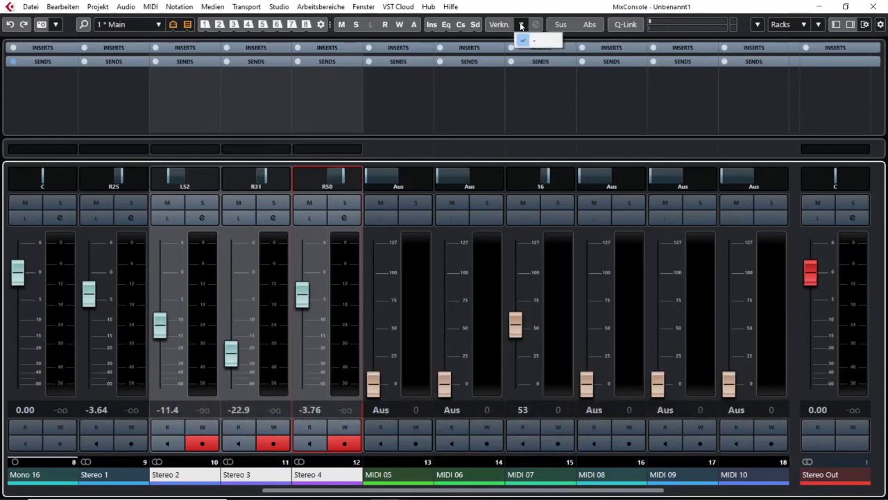
{"action": "left_click", "coordinate": [498, 25]}
{"action": "left_click", "coordinate": [498, 26]}
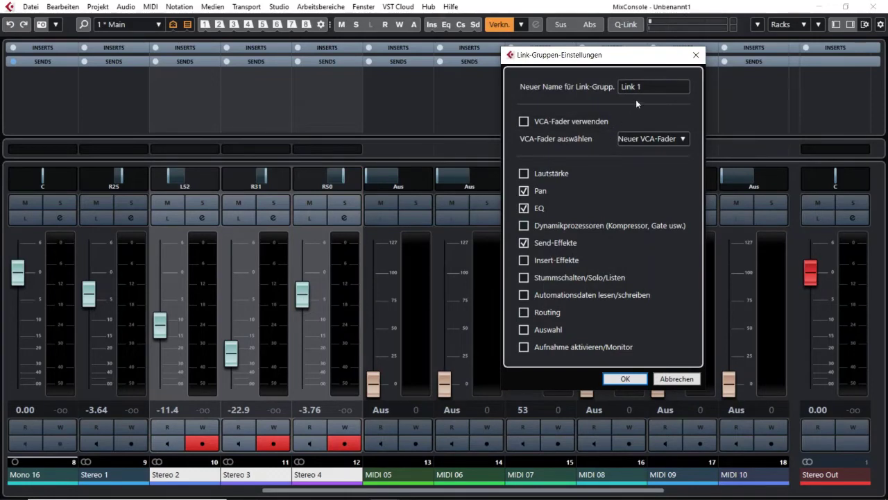
{"action": "left_click_drag", "start_coordinate": [616, 61], "coordinate": [524, 98]}
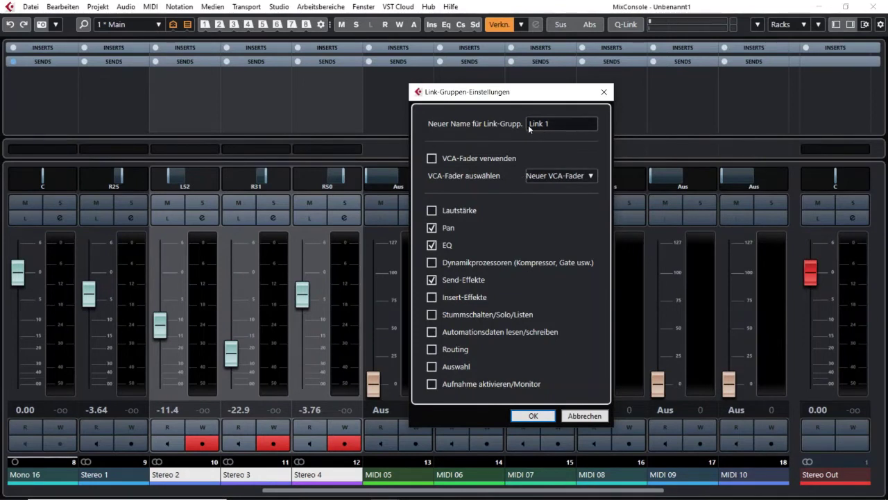
{"action": "double_click", "coordinate": [561, 125]}
{"action": "type", "text": "Group "}
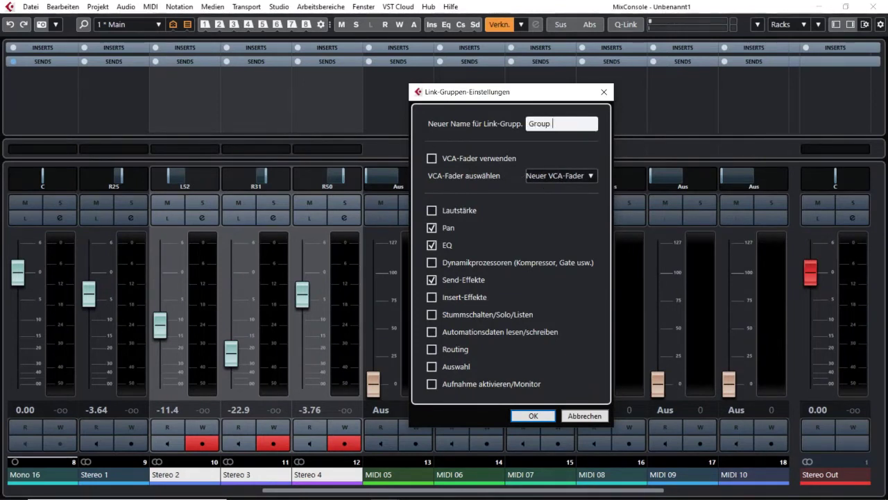
{"action": "type", "text": "XL"}
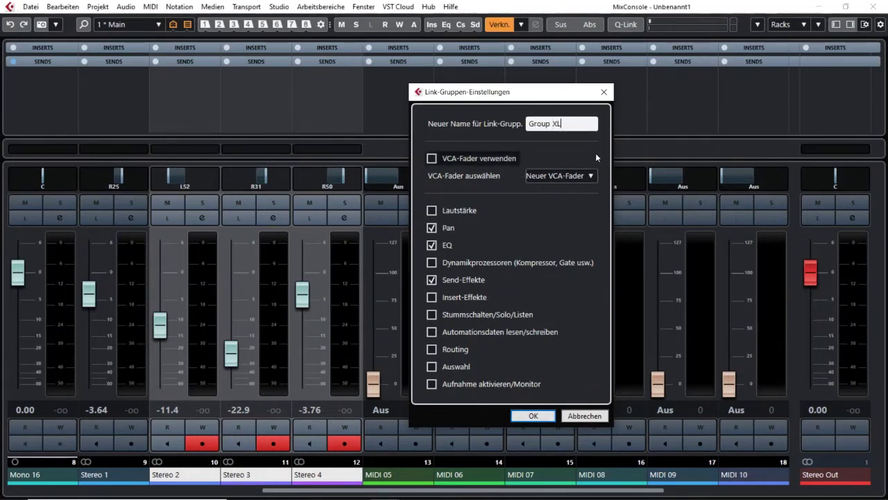
Include Lautstärke and Insert-Effekte in the link group's linked parameters and create the group
{"action": "left_click", "coordinate": [432, 211]}
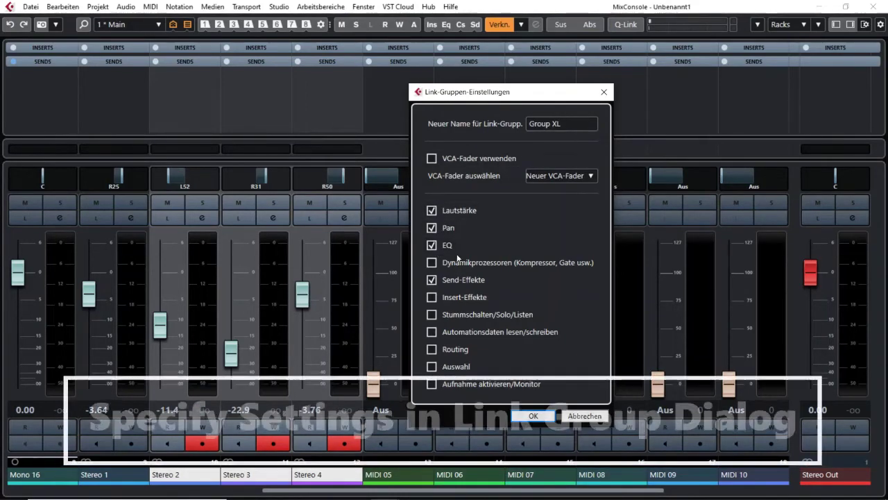
{"action": "left_click", "coordinate": [431, 298]}
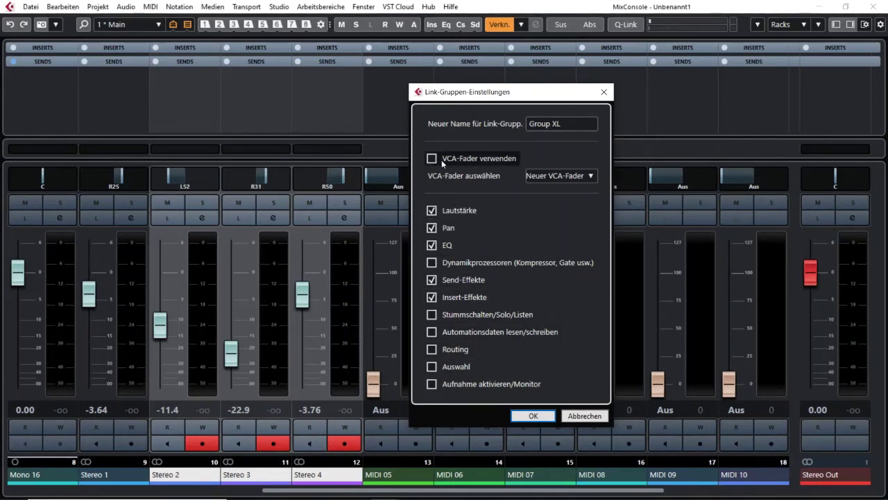
{"action": "left_click", "coordinate": [533, 416]}
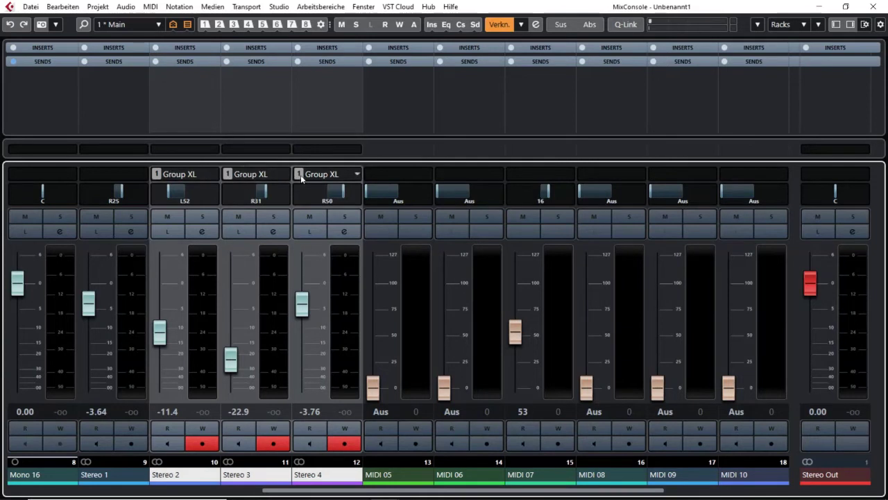
Raise the grouped Stereo 2, Stereo 3 and Stereo 4 faders together to -7.64, -19.1 and 0.00
{"action": "left_click_drag", "start_coordinate": [304, 310], "coordinate": [302, 292]}
{"action": "left_click", "coordinate": [302, 291], "text": "ctrl"}
{"action": "left_click", "coordinate": [432, 308]}
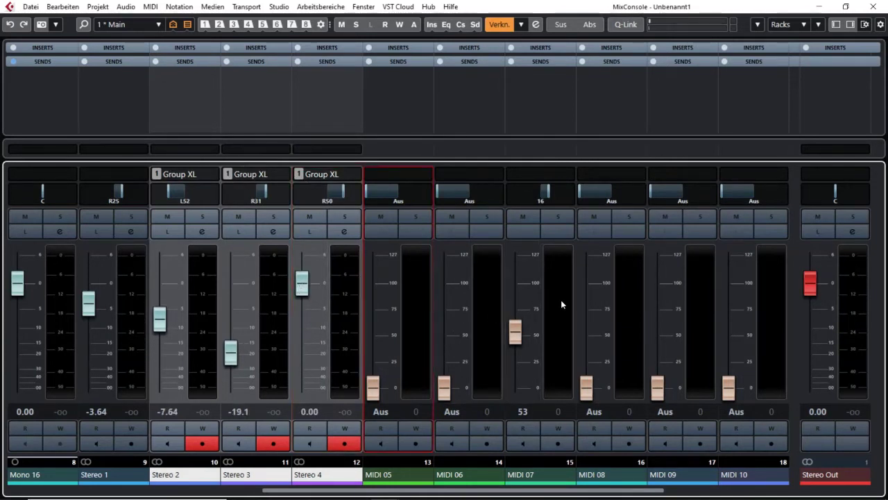
Set MIDI 07's fader to 68, MIDI 09's pan to -14, MIDI 10's pan to 33 and fader to 75, and Group XL's pans to L53, R29, R48
{"action": "left_click_drag", "start_coordinate": [514, 333], "coordinate": [512, 316]}
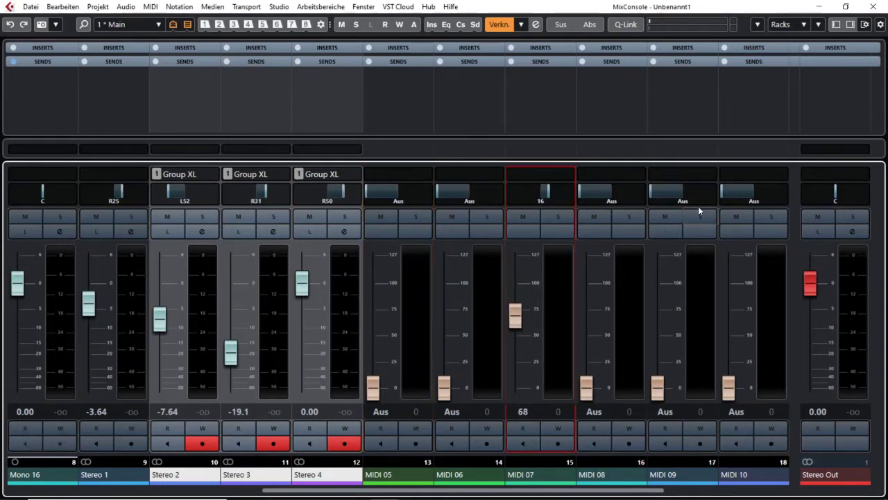
{"action": "mouse_move", "coordinate": [685, 195]}
{"action": "left_mouse_down"}
{"action": "mouse_move", "coordinate": [701, 195]}
{"action": "mouse_move", "coordinate": [676, 194]}
{"action": "left_mouse_up"}
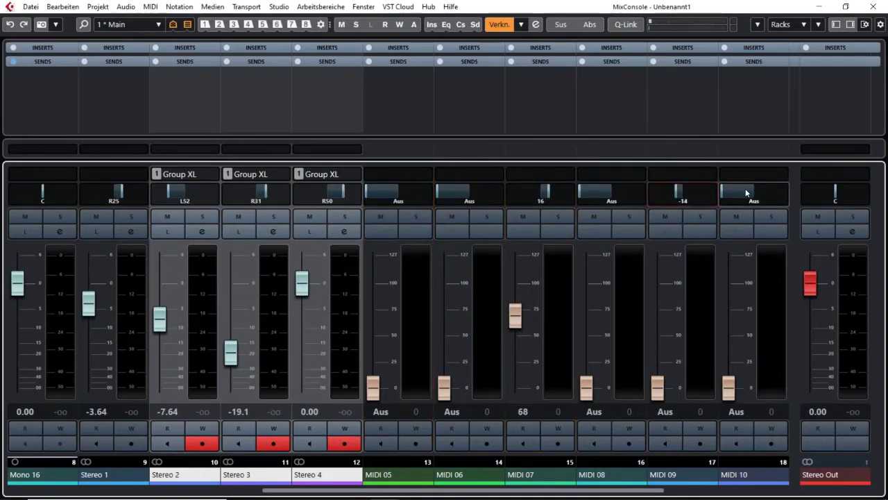
{"action": "left_click_drag", "start_coordinate": [749, 193], "coordinate": [763, 194]}
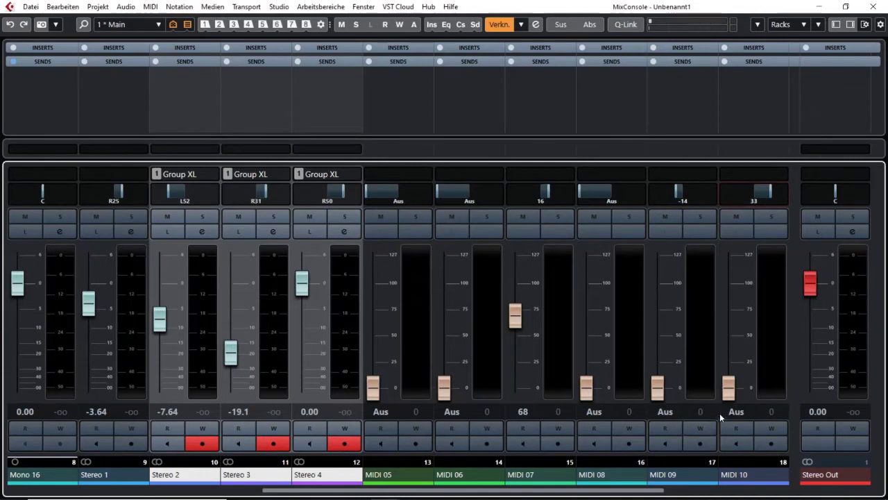
{"action": "left_click_drag", "start_coordinate": [728, 387], "coordinate": [741, 311]}
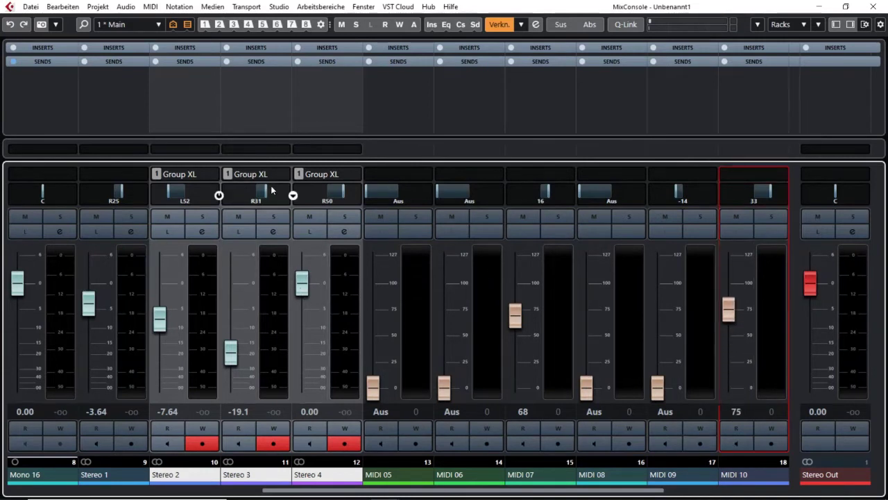
{"action": "left_click_drag", "start_coordinate": [263, 193], "coordinate": [261, 193]}
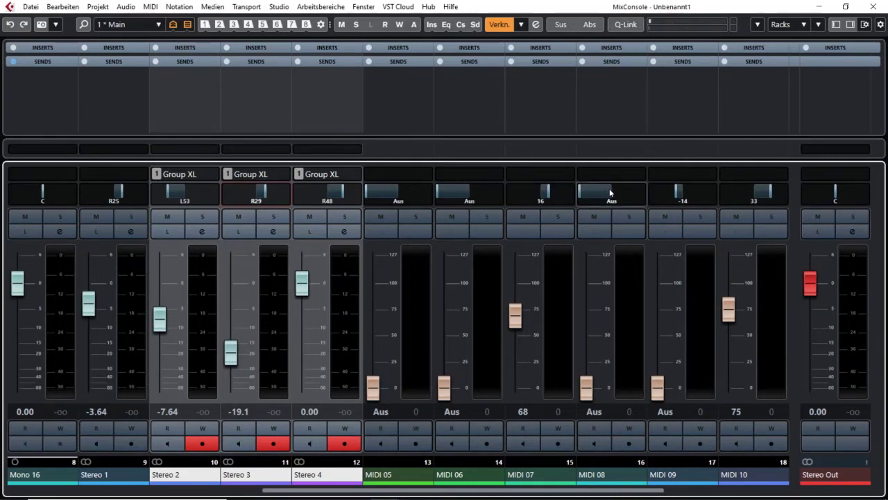
Examine the list of link groups and the Group XL settings, and close them without changes
{"action": "left_click", "coordinate": [521, 24]}
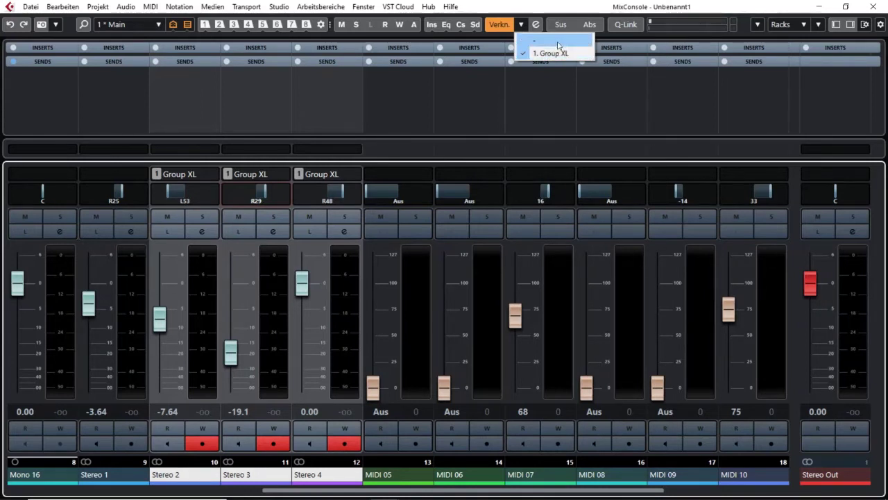
{"action": "left_click", "coordinate": [535, 25]}
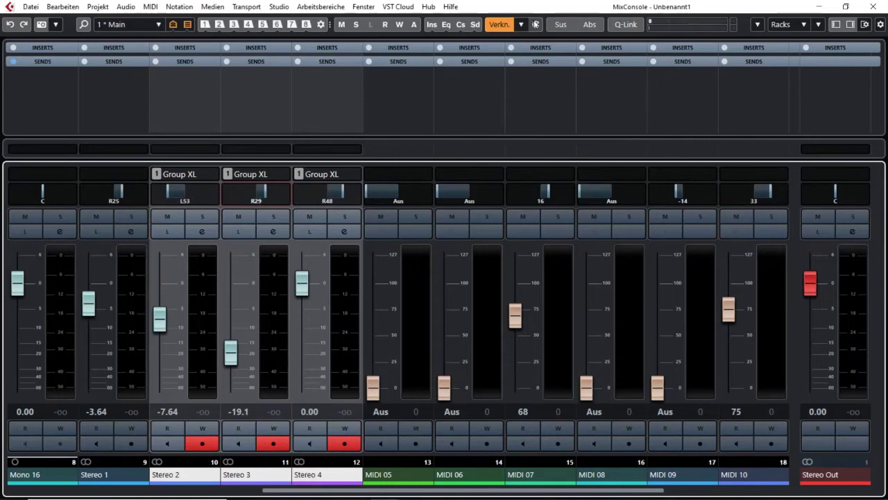
{"action": "left_click", "coordinate": [535, 24]}
{"action": "left_click_drag", "start_coordinate": [535, 93], "coordinate": [454, 84]}
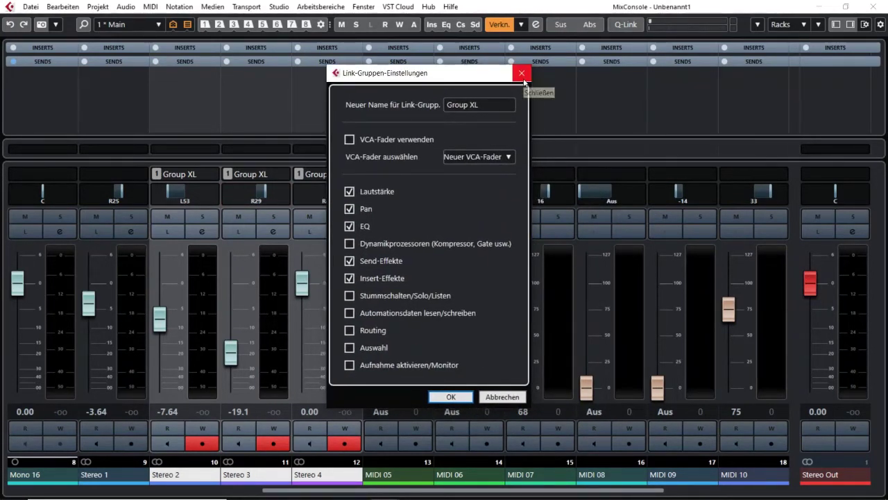
{"action": "left_click", "coordinate": [521, 74]}
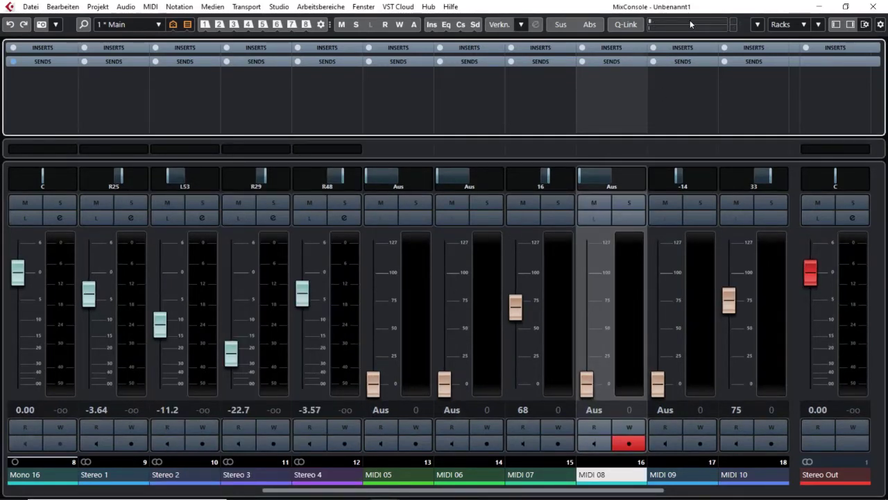
Open the audio performance monitor and move its window aside to examine the system load
{"action": "left_click", "coordinate": [657, 25]}
{"action": "left_click_drag", "start_coordinate": [465, 83], "coordinate": [408, 88]}
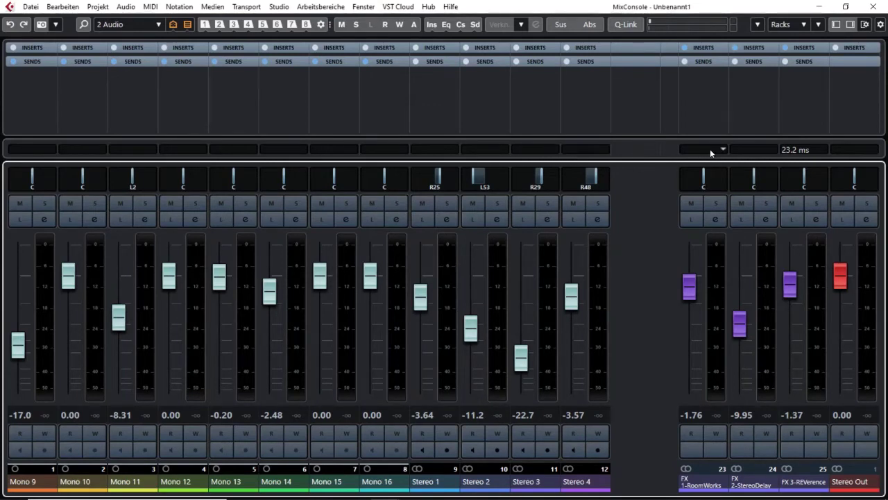
Examine the window layout options, including Kanallatenz for the channel latency display, and close them unchanged
{"action": "left_click", "coordinate": [865, 24]}
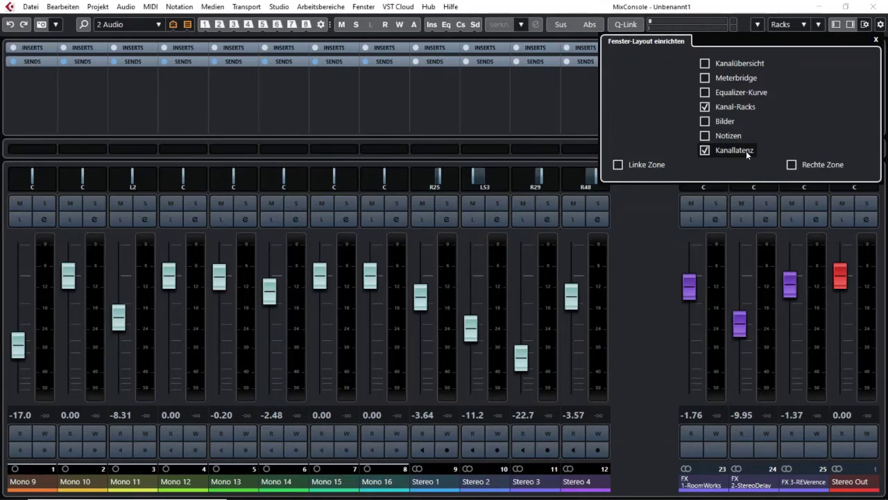
{"action": "left_click", "coordinate": [866, 25]}
{"action": "left_click", "coordinate": [639, 233]}
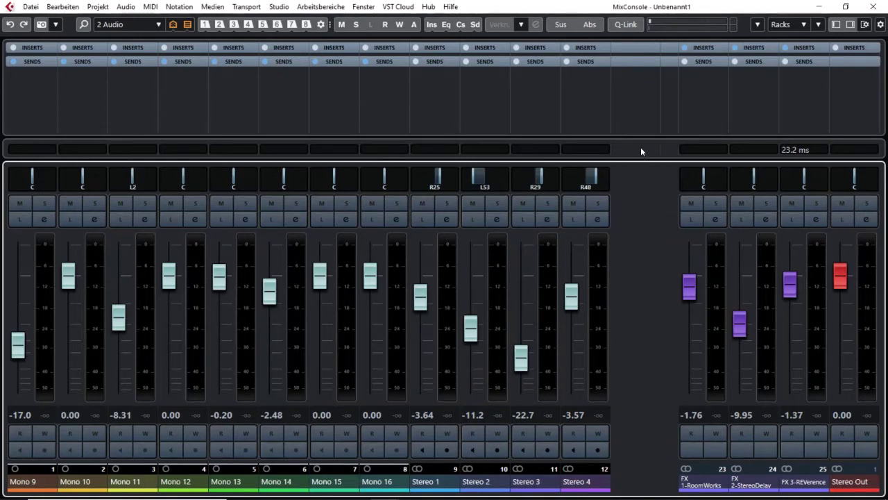
Open the audio performance monitor, move its window over the channel racks, and close it
{"action": "left_click", "coordinate": [683, 25]}
{"action": "left_click_drag", "start_coordinate": [472, 78], "coordinate": [600, 93]}
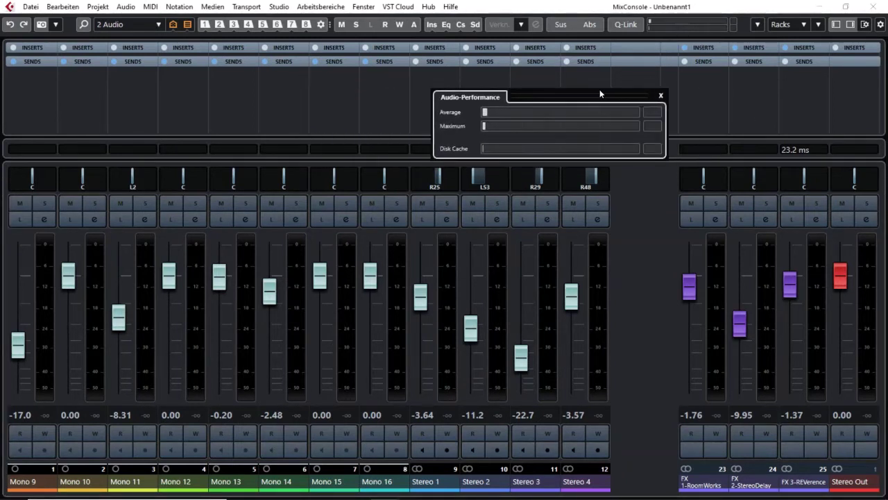
{"action": "left_click", "coordinate": [661, 97]}
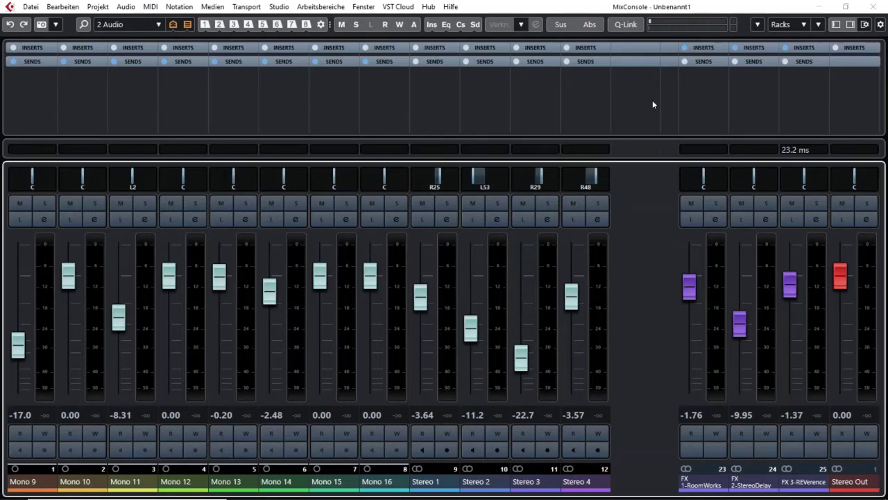
Review the rack and toolbar options and the functions menu, including Globale Meter-Einstellungen, and close them without changes
{"action": "left_click", "coordinate": [758, 25]}
{"action": "left_click", "coordinate": [804, 25]}
{"action": "left_click", "coordinate": [803, 25]}
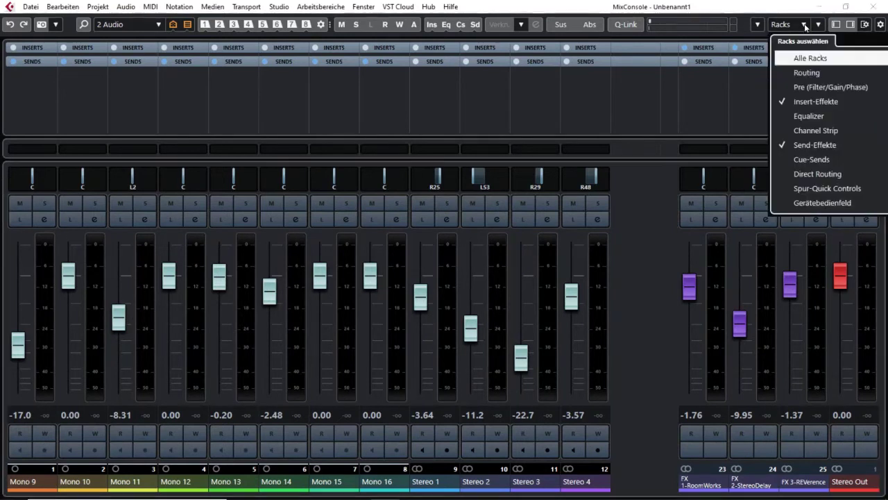
{"action": "left_click", "coordinate": [805, 25]}
{"action": "left_click", "coordinate": [819, 25]}
{"action": "left_click", "coordinate": [820, 25]}
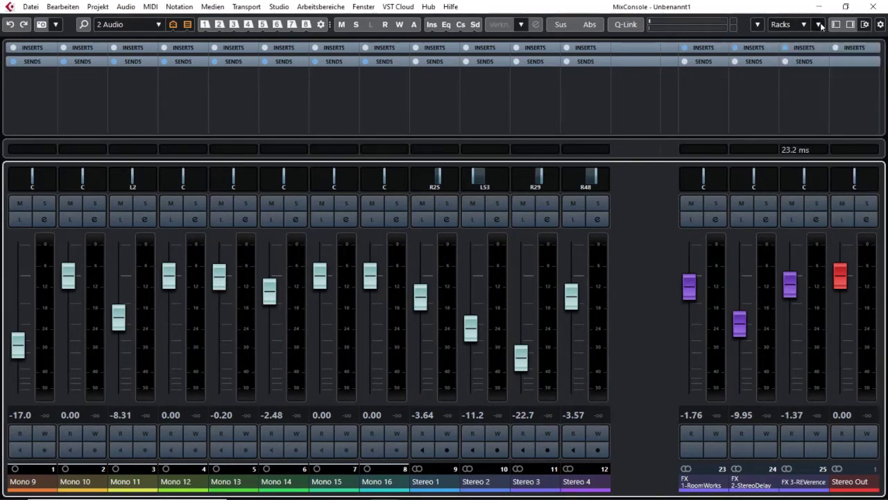
{"action": "left_click", "coordinate": [757, 25]}
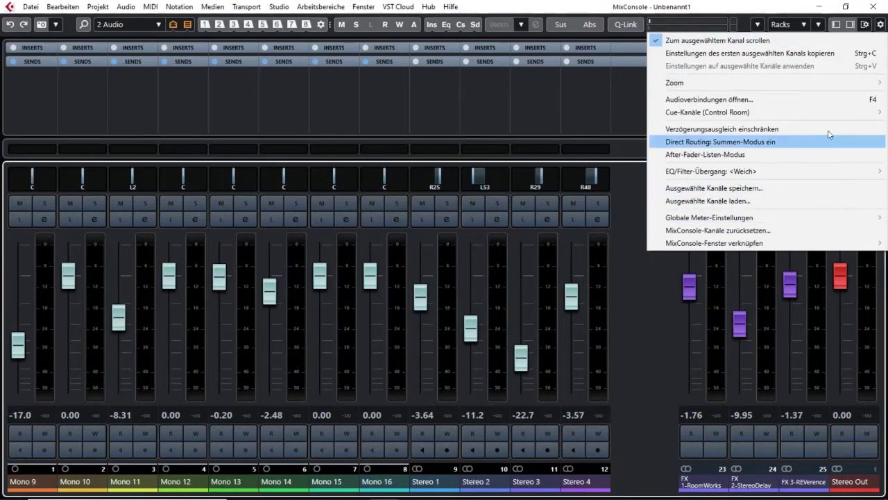
{"action": "mouse_move", "coordinate": [786, 218]}
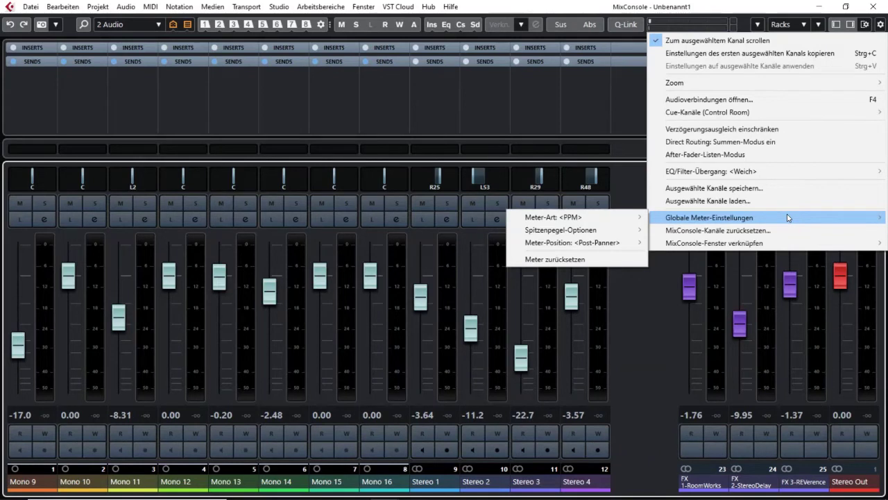
{"action": "left_click", "coordinate": [789, 28]}
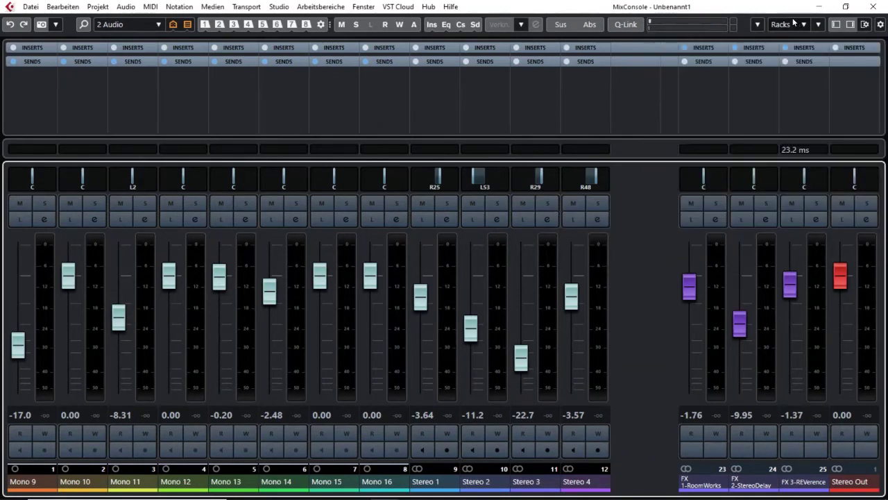
Examine the list of selectable channel racks and the toolbar options, and close both without changes
{"action": "left_click", "coordinate": [804, 27]}
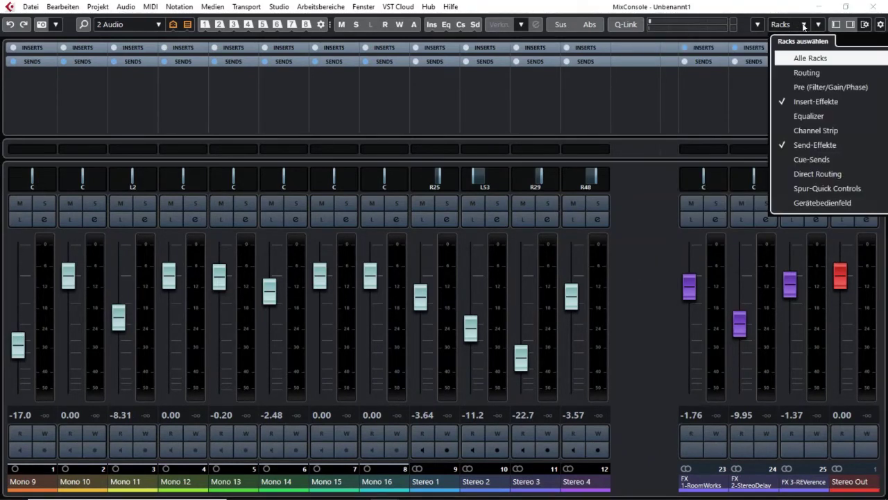
{"action": "left_click", "coordinate": [796, 42]}
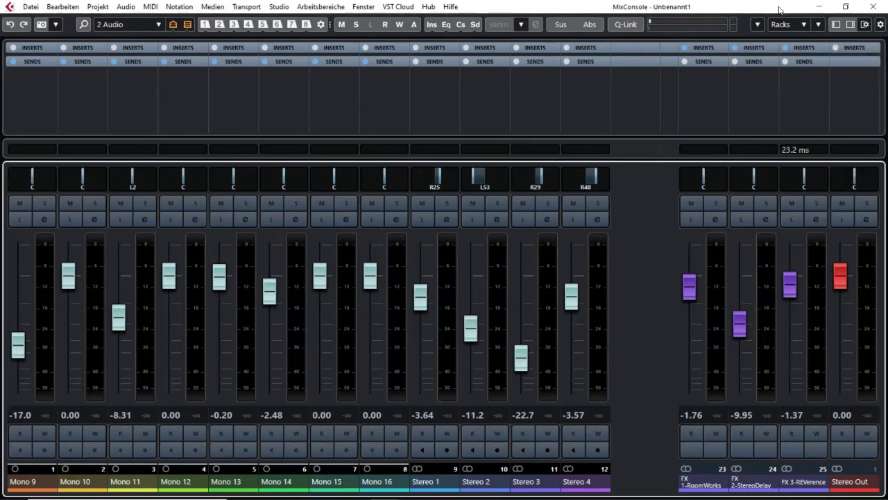
{"action": "left_click", "coordinate": [790, 25]}
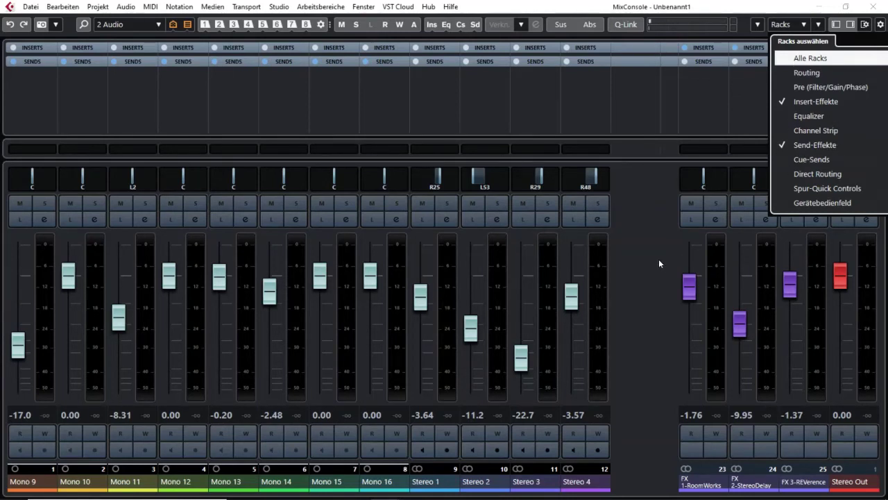
{"action": "left_click", "coordinate": [819, 26]}
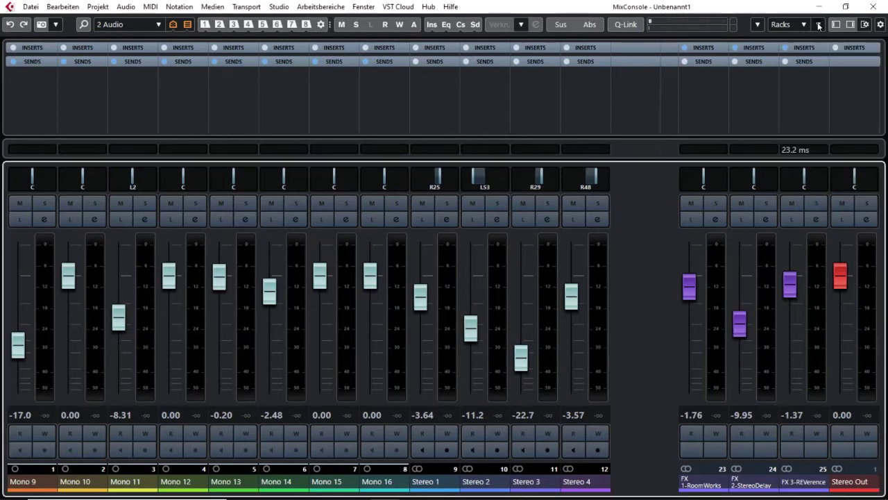
{"action": "left_click", "coordinate": [819, 26]}
Show the left zone, look through its Zonen and Kanal pages, and hide the zone again
{"action": "left_click", "coordinate": [837, 25]}
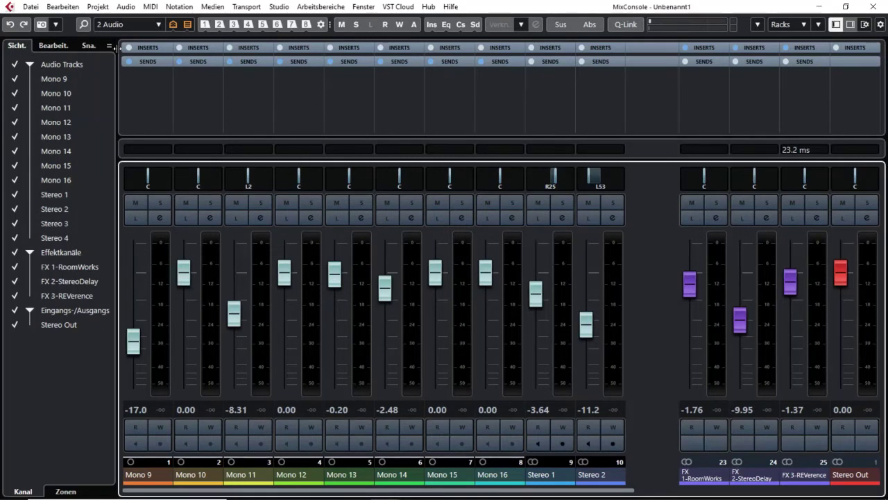
{"action": "left_click", "coordinate": [60, 490]}
{"action": "left_click", "coordinate": [22, 491]}
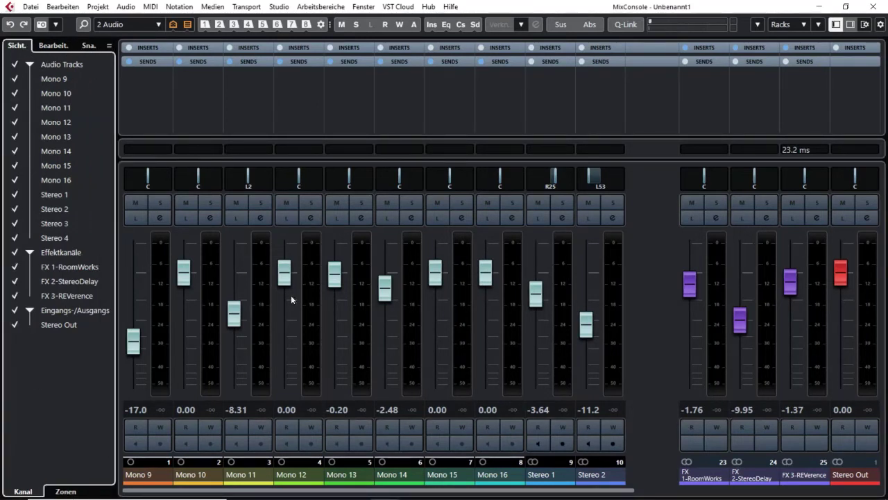
{"action": "left_click", "coordinate": [836, 24]}
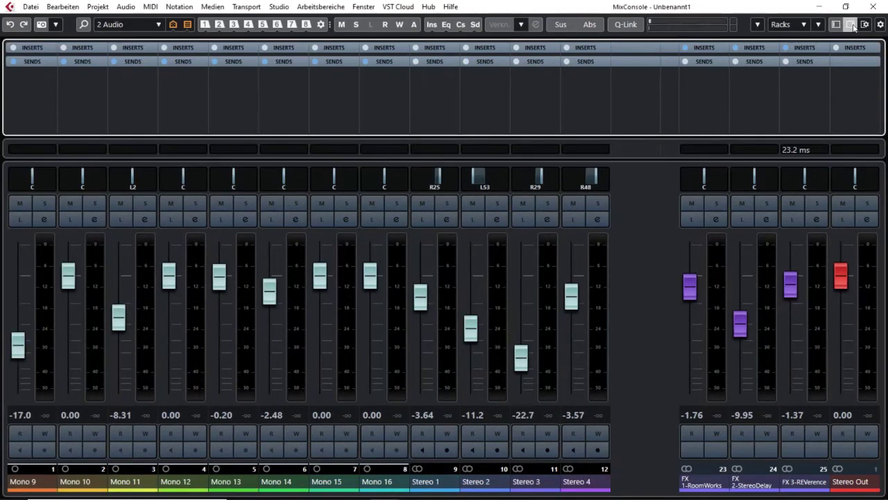
Show the right zone and look through the Control Room's Einstellungen and Insert-Effekte pages
{"action": "left_click", "coordinate": [851, 25]}
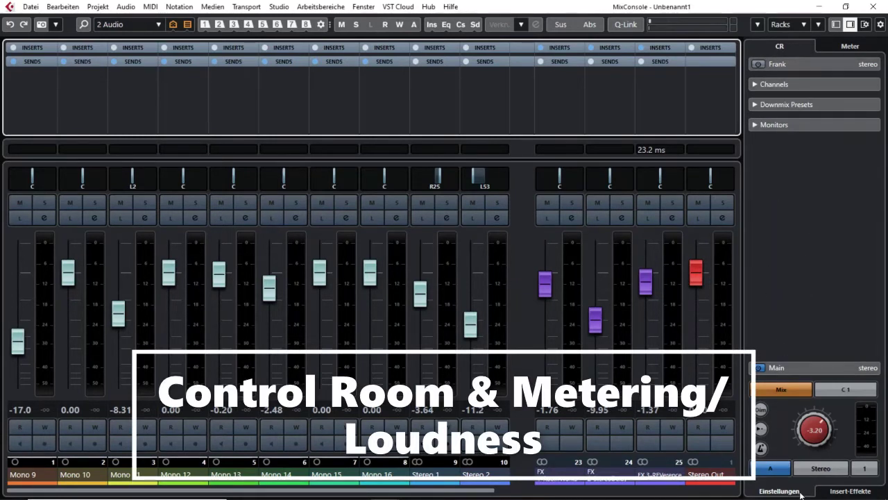
{"action": "left_click", "coordinate": [856, 495]}
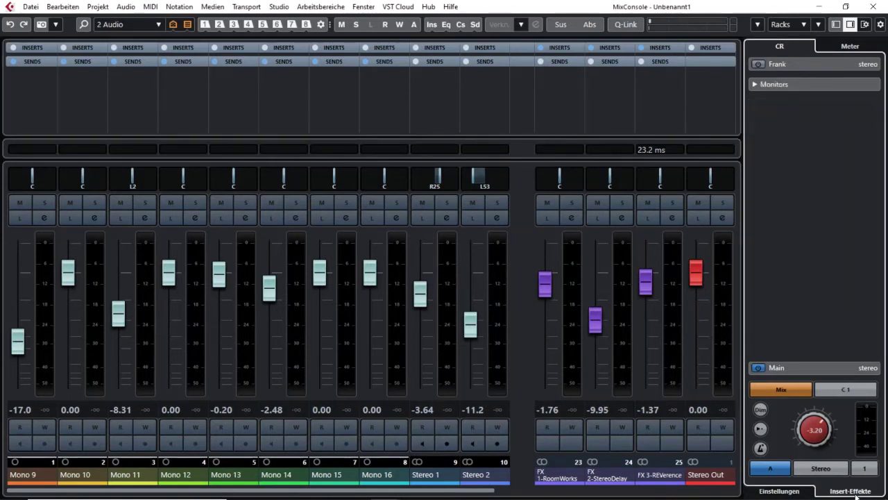
{"action": "left_click", "coordinate": [798, 492]}
Examine the Meter section's Master and Lautheit pages and the available peak meter scale standards, keeping Digital Scale
{"action": "left_click", "coordinate": [850, 46]}
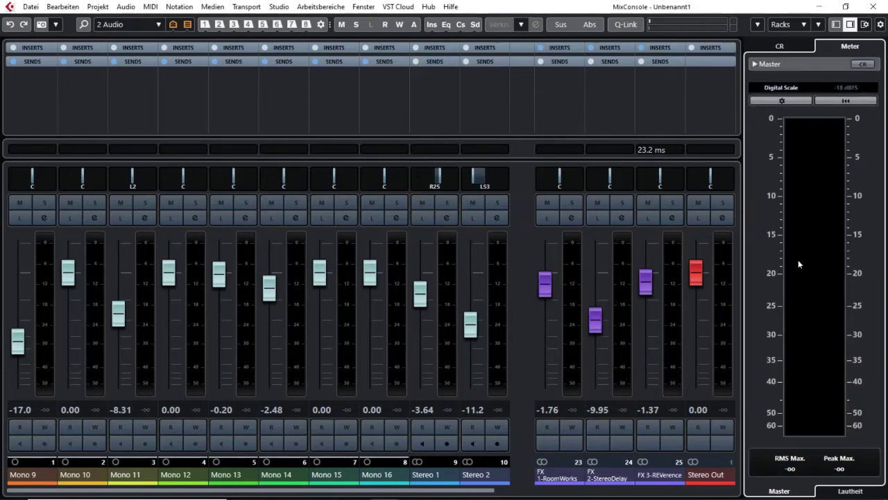
{"action": "left_click", "coordinate": [848, 491]}
{"action": "left_click", "coordinate": [779, 495]}
{"action": "left_click", "coordinate": [791, 88]}
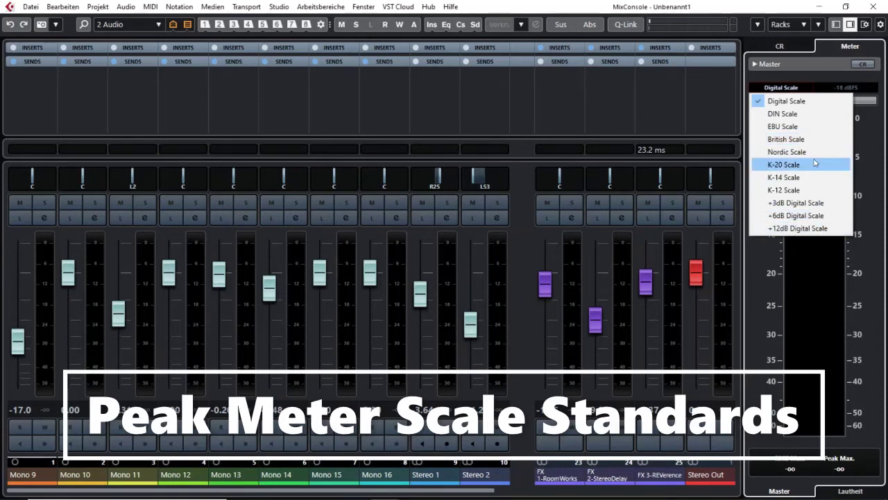
{"action": "left_click", "coordinate": [873, 168]}
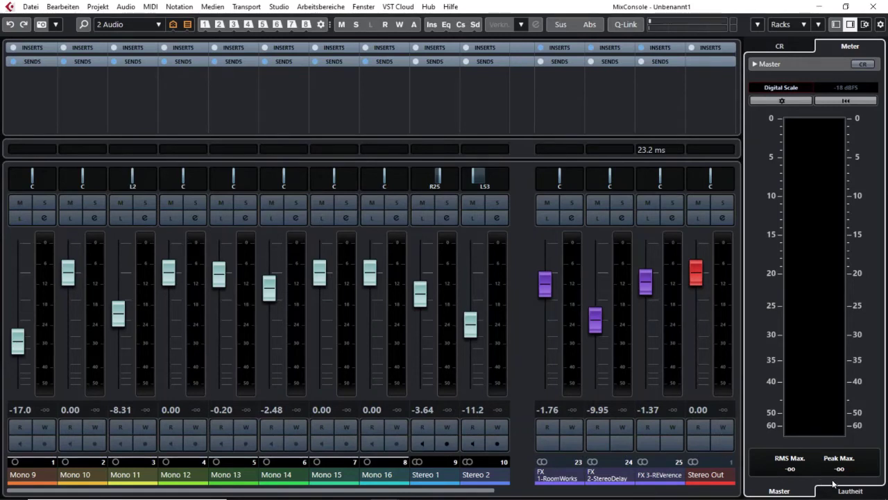
{"action": "left_click", "coordinate": [856, 492]}
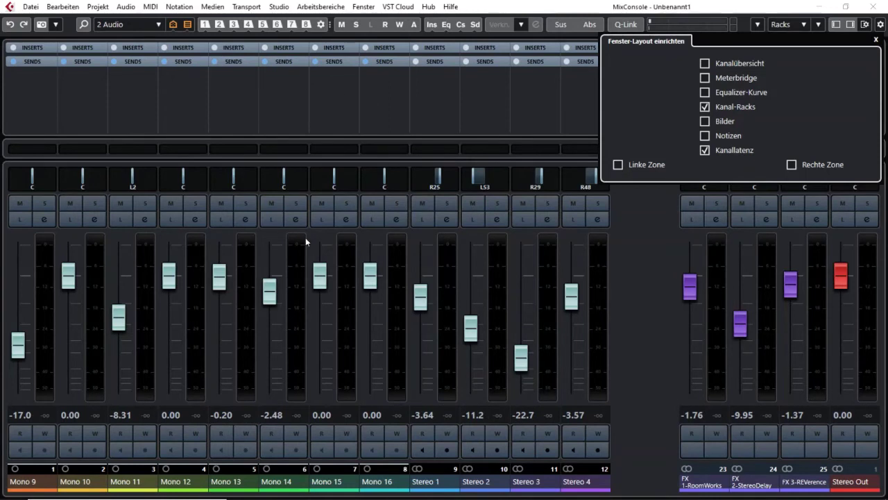
Show Kanalübersicht, Equalizer-Kurve, Bilder and Notizen in the window layout, and switch Meterbridge on and off again
{"action": "left_click", "coordinate": [705, 63]}
{"action": "left_click", "coordinate": [705, 78]}
{"action": "left_click", "coordinate": [705, 93]}
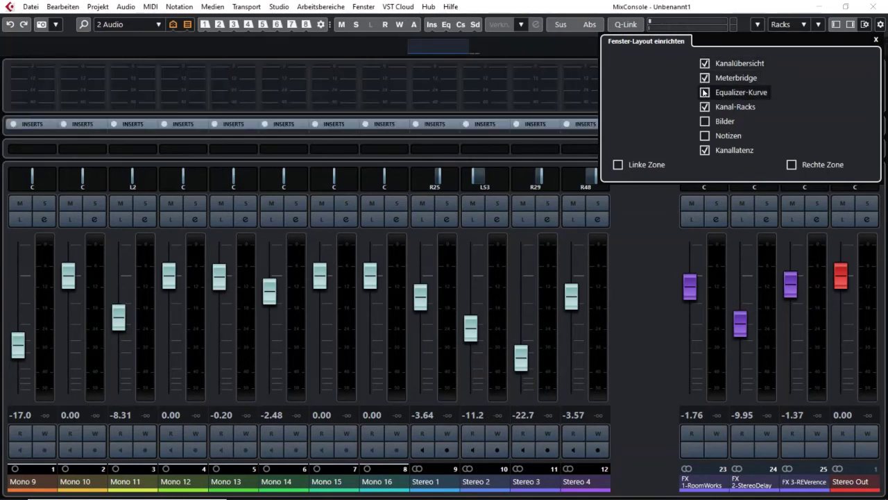
{"action": "left_click", "coordinate": [705, 122]}
{"action": "left_click", "coordinate": [705, 136]}
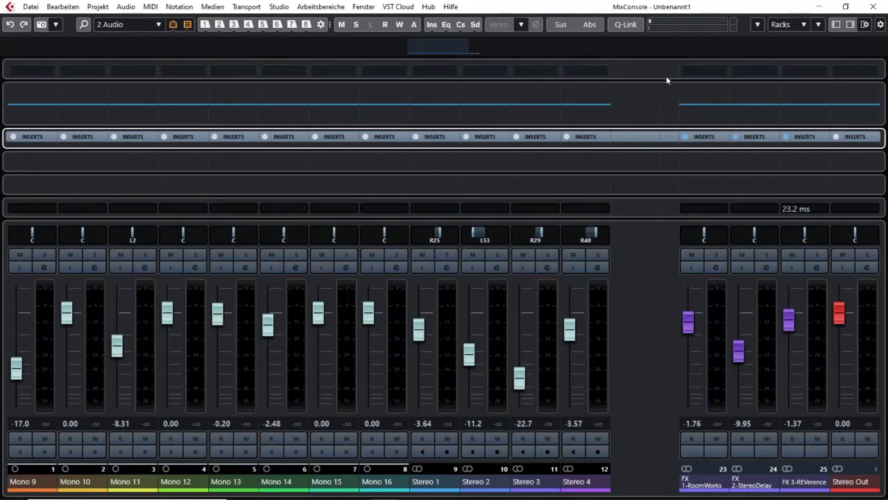
{"action": "left_click", "coordinate": [865, 65]}
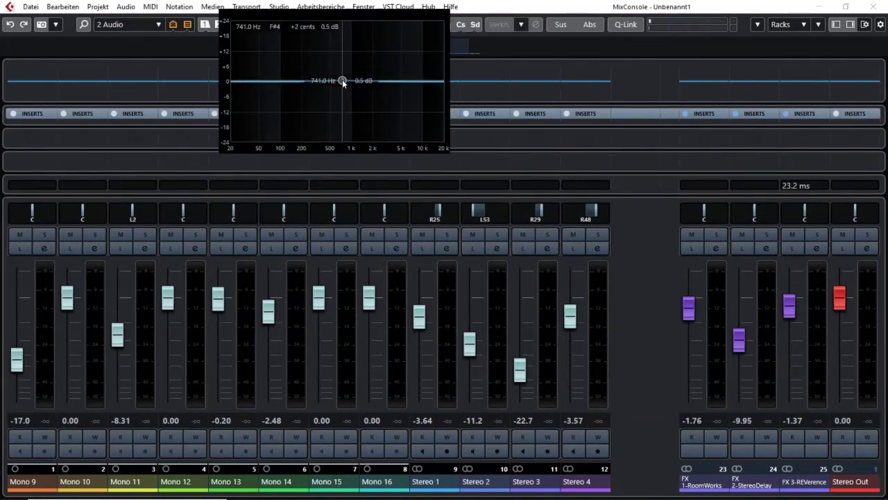
On Mono 15's equalizer curve, cut about 13 dB near 430 Hz and boost the highs about 11 dB near 4 kHz
{"action": "left_click_drag", "start_coordinate": [342, 81], "coordinate": [325, 114]}
{"action": "left_click_drag", "start_coordinate": [393, 81], "coordinate": [393, 53]}
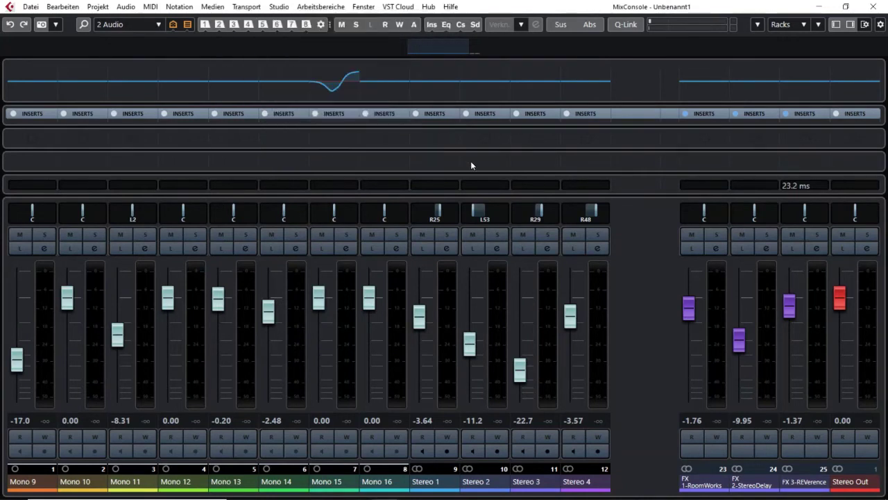
On Stereo 3's equalizer curve, cut the lows about 17 dB near 40 Hz and add a narrow boost of about 19 dB near 1.1 kHz
{"action": "mouse_move", "coordinate": [525, 81]}
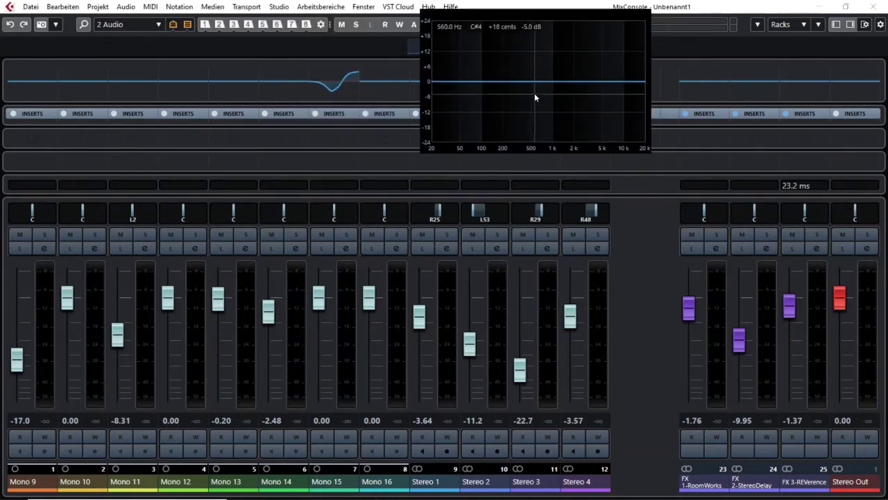
{"action": "left_click_drag", "start_coordinate": [440, 84], "coordinate": [453, 126]}
{"action": "left_click", "coordinate": [580, 81]}
{"action": "left_click_drag", "start_coordinate": [580, 82], "coordinate": [565, 42]}
{"action": "scroll", "coordinate": [565, 43], "scroll_direction": "up", "scroll_amount": 5}
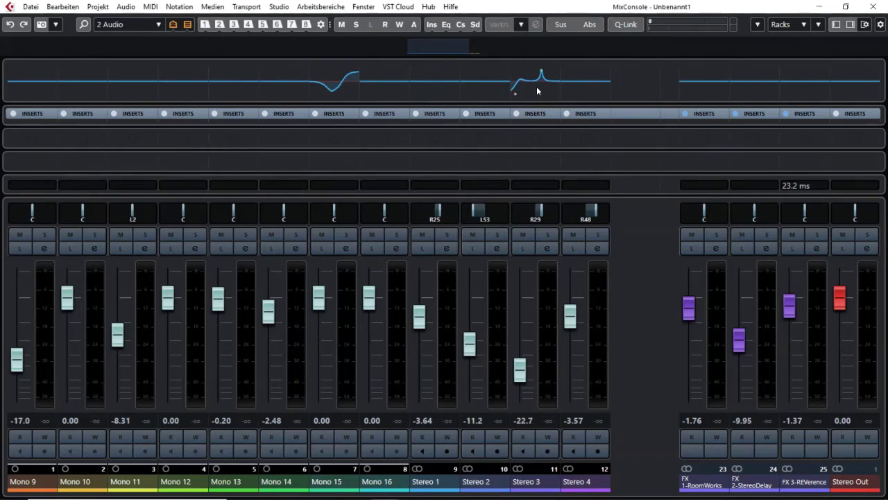
{"action": "mouse_move", "coordinate": [538, 90]}
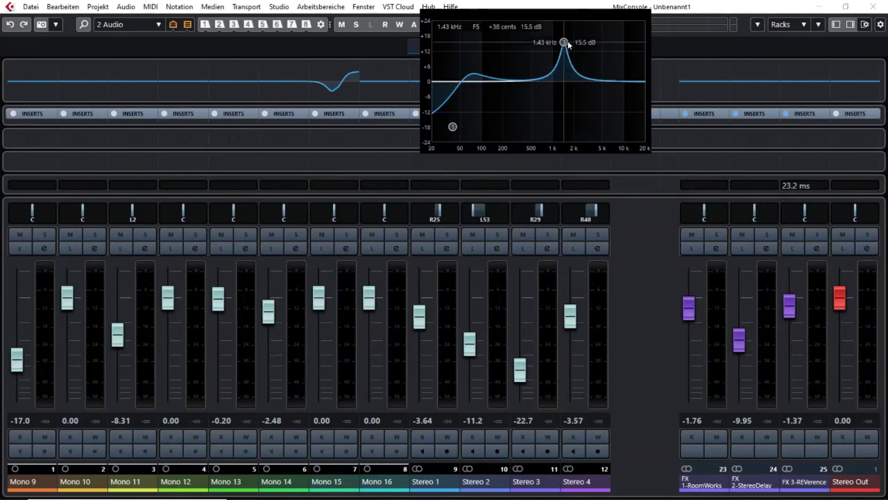
{"action": "mouse_move", "coordinate": [564, 42]}
{"action": "left_mouse_down"}
{"action": "mouse_move", "coordinate": [564, 34]}
{"action": "mouse_move", "coordinate": [512, 36]}
{"action": "mouse_move", "coordinate": [591, 34]}
{"action": "mouse_move", "coordinate": [555, 33]}
{"action": "left_mouse_up"}
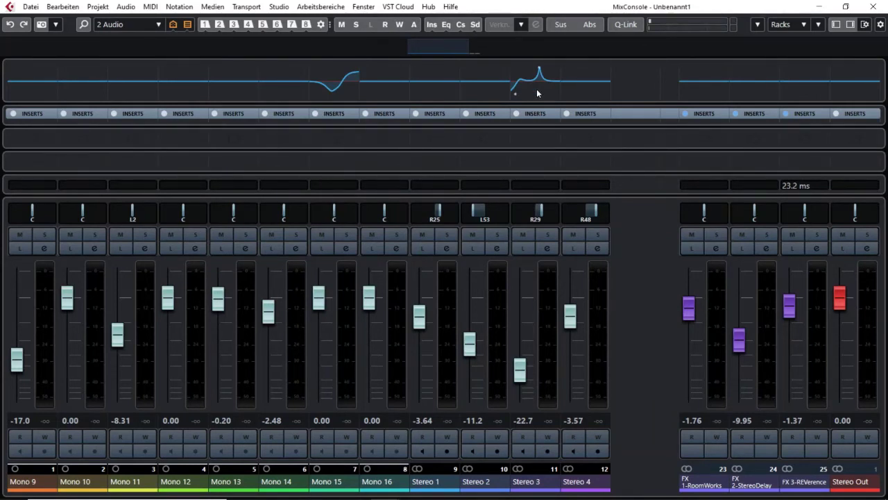
{"action": "mouse_move", "coordinate": [537, 89]}
Give Stereo 2 an 8.5 dB EQ boost at 245.7 Hz and a 13.0 dB cut at 675.3 Hz, and check them in its channel settings
{"action": "mouse_move", "coordinate": [470, 84]}
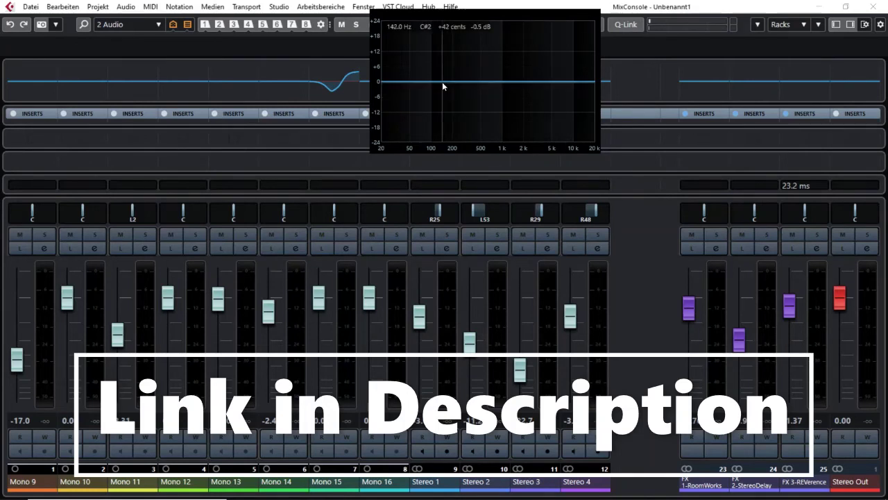
{"action": "left_click", "coordinate": [456, 82]}
{"action": "left_click_drag", "start_coordinate": [456, 82], "coordinate": [459, 60]}
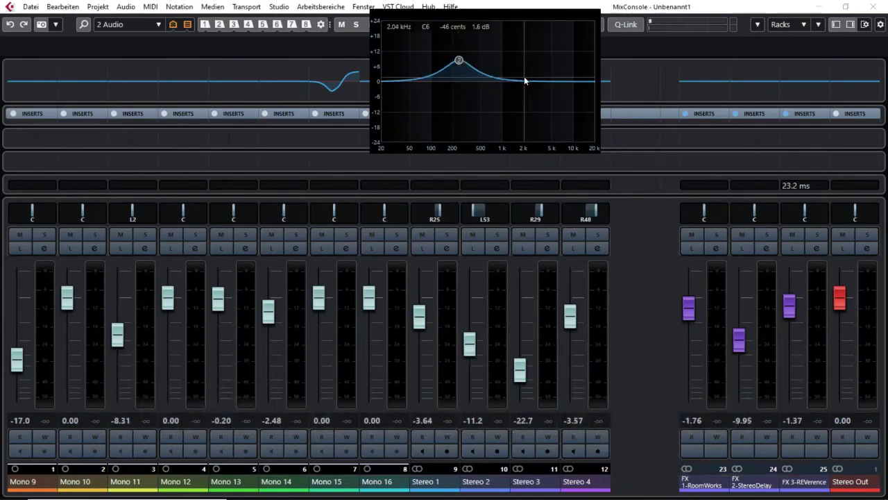
{"action": "left_click_drag", "start_coordinate": [524, 80], "coordinate": [490, 114]}
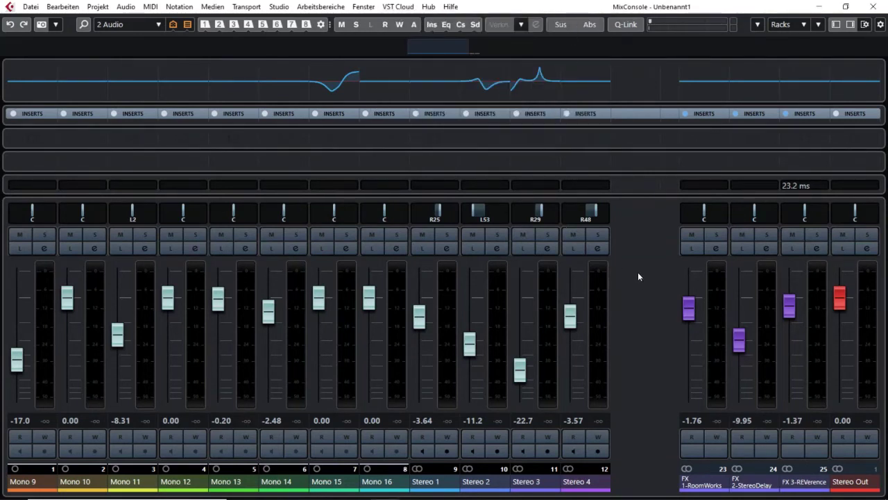
{"action": "left_click", "coordinate": [497, 248]}
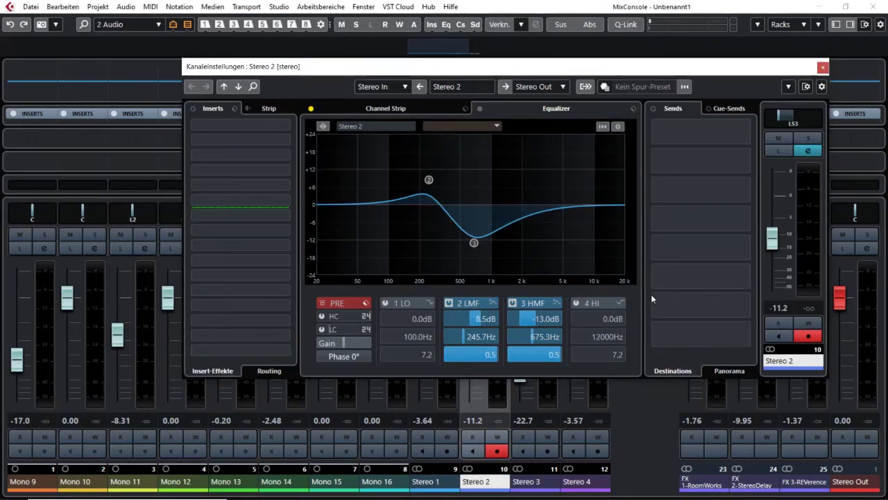
{"action": "left_click", "coordinate": [824, 68]}
Hide Kanal-Racks in the window layout, show them again, and close the layout options
{"action": "left_click", "coordinate": [865, 24]}
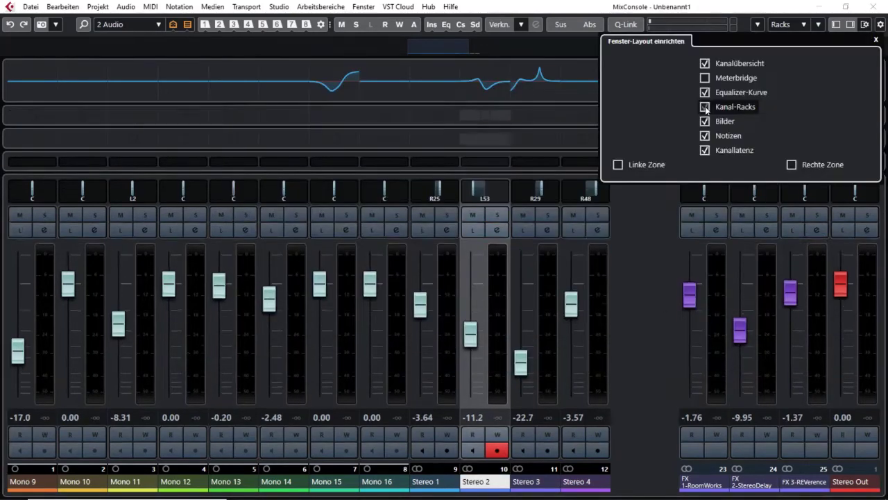
{"action": "left_click", "coordinate": [705, 121]}
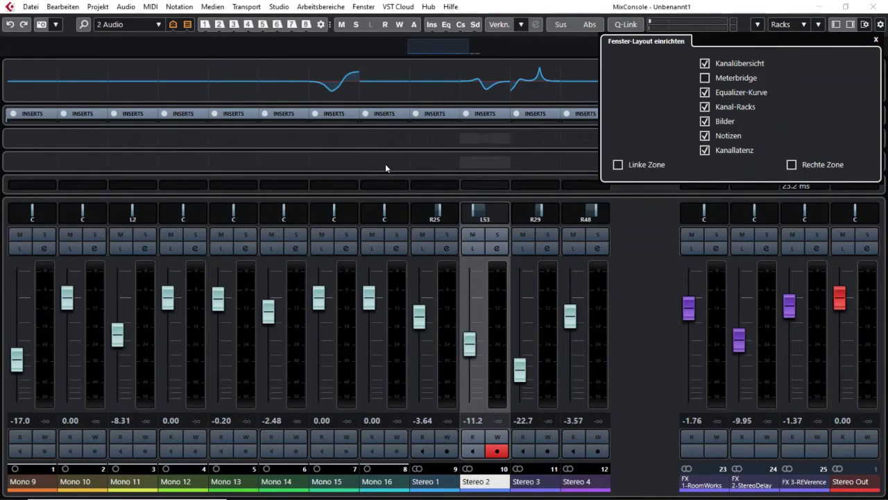
{"action": "left_click", "coordinate": [622, 266]}
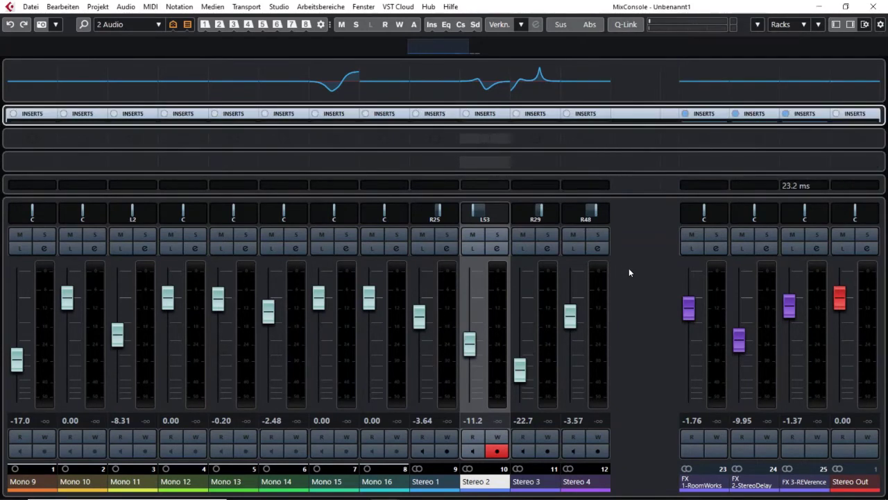
Open MixConsole 2 and MixConsole 3, and close the window layout options of the main MixConsole
{"action": "left_click", "coordinate": [279, 7]}
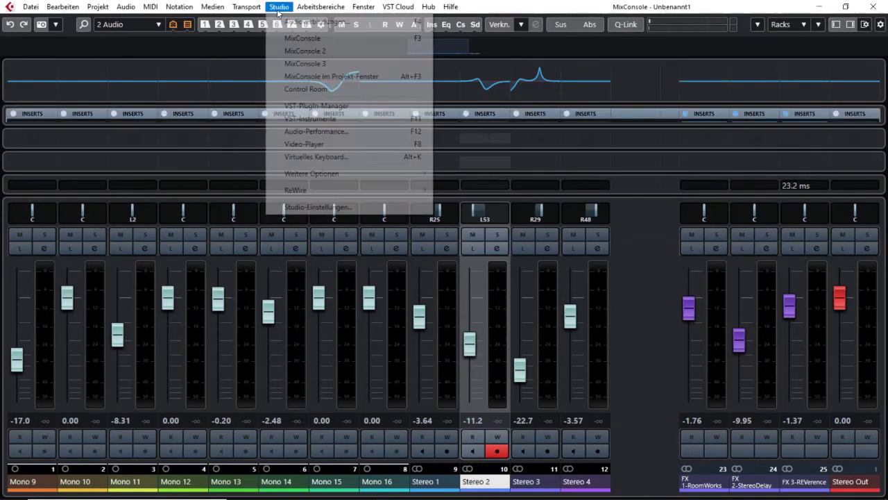
{"action": "left_click", "coordinate": [308, 46]}
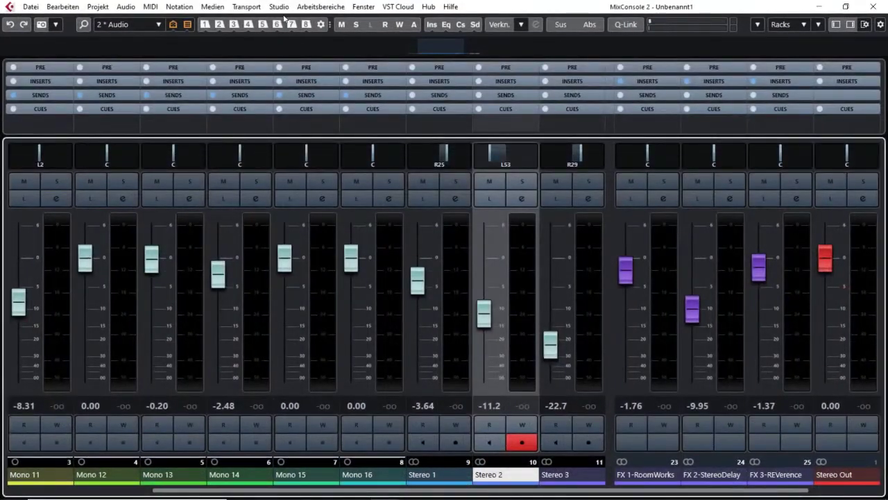
{"action": "left_click", "coordinate": [279, 7]}
{"action": "left_click", "coordinate": [319, 64]}
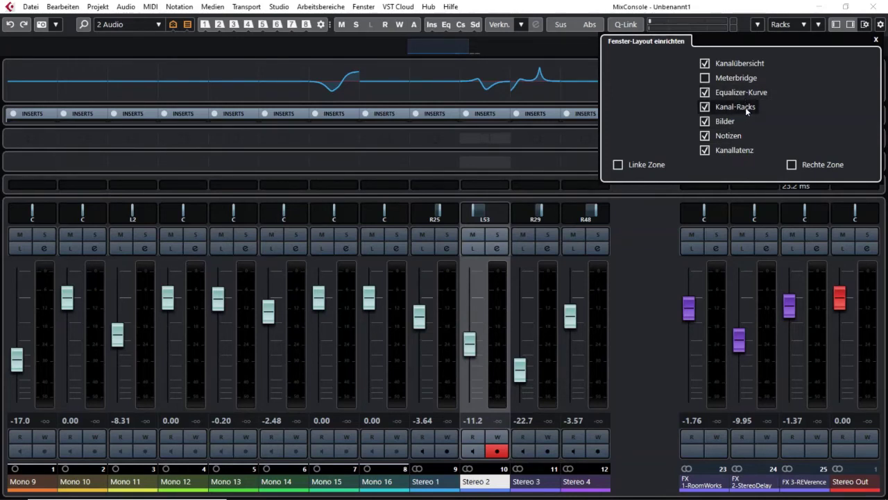
{"action": "left_click", "coordinate": [643, 261]}
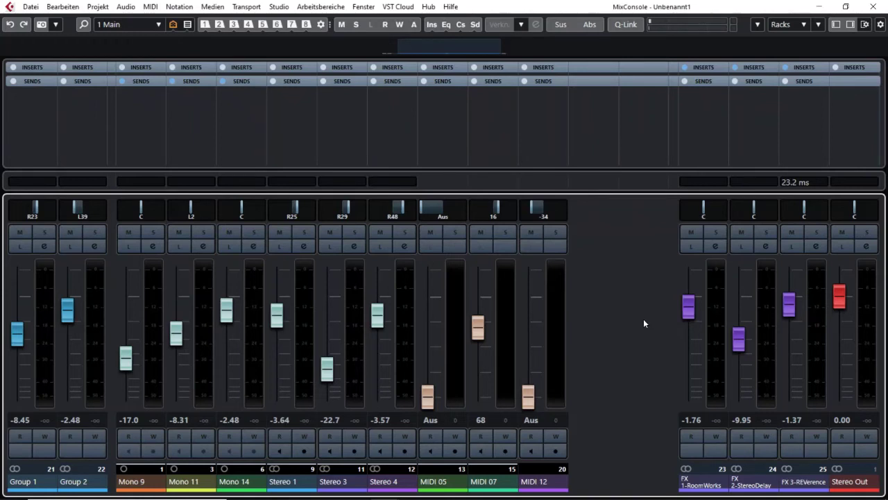
Switch the MixConsole's channel configuration from 1: Main to 2: Audio, and on to 3: Midi
{"action": "left_click", "coordinate": [149, 28]}
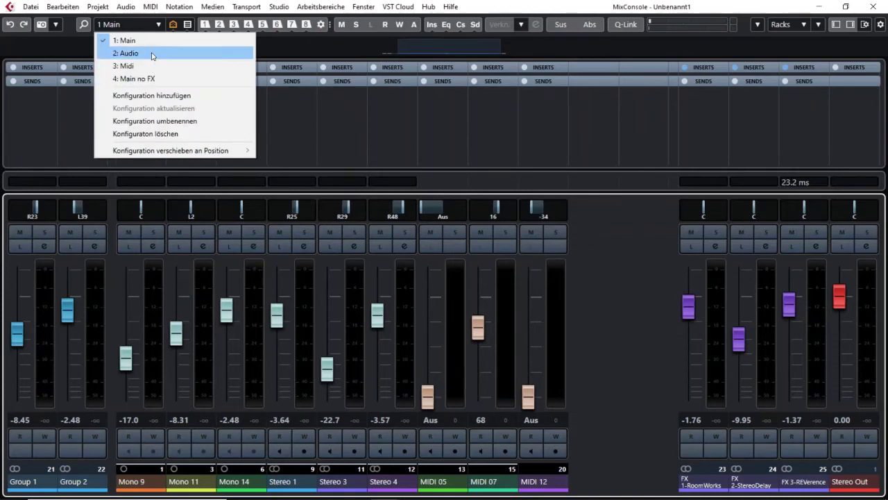
{"action": "left_click", "coordinate": [211, 54]}
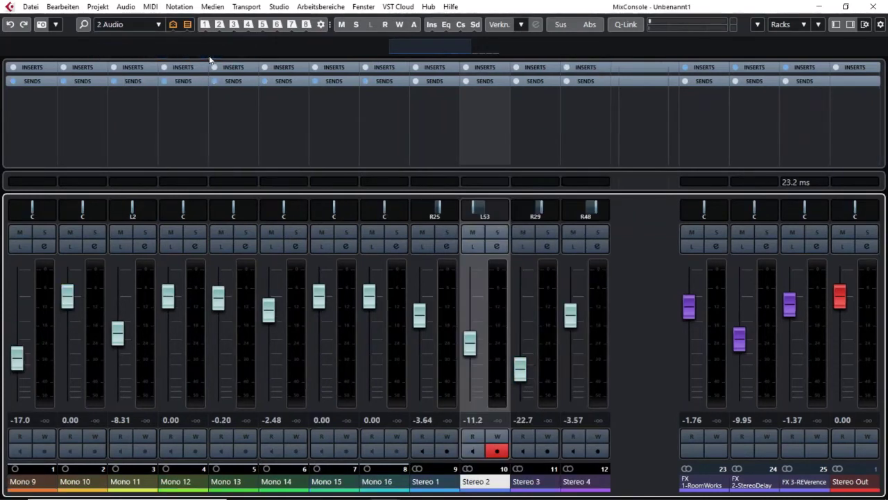
{"action": "left_click", "coordinate": [157, 24]}
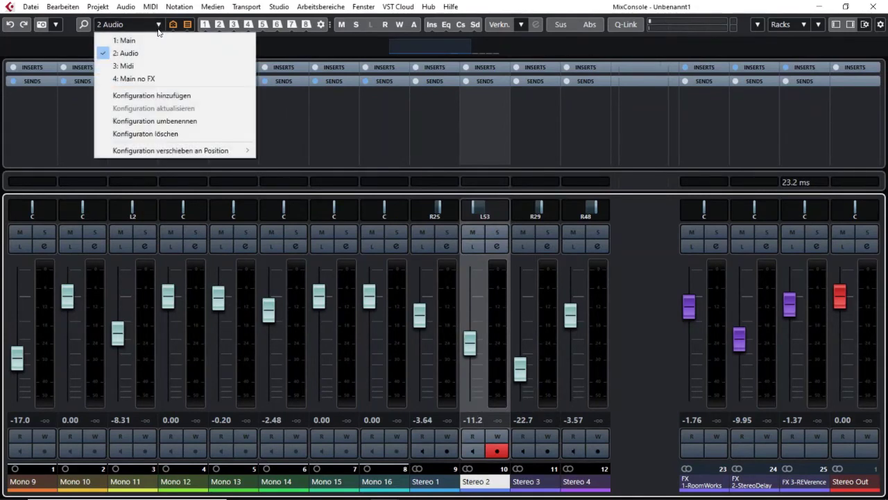
{"action": "left_click", "coordinate": [161, 65]}
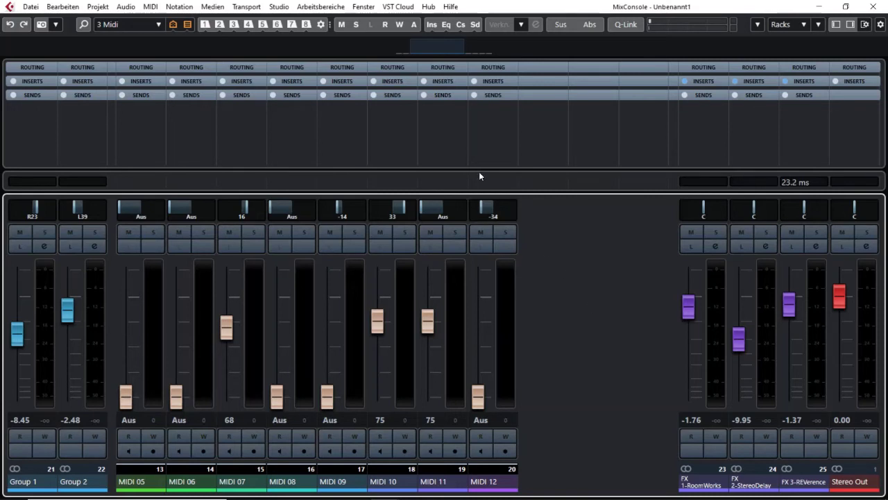
Close the main MixConsole and reopen it from the project window
{"action": "left_click", "coordinate": [284, 8]}
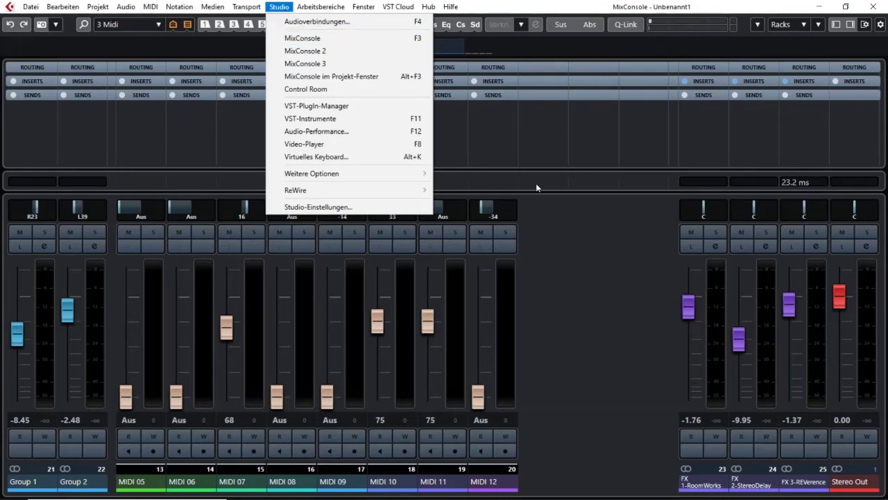
{"action": "left_click", "coordinate": [416, 38]}
{"action": "left_click", "coordinate": [881, 7]}
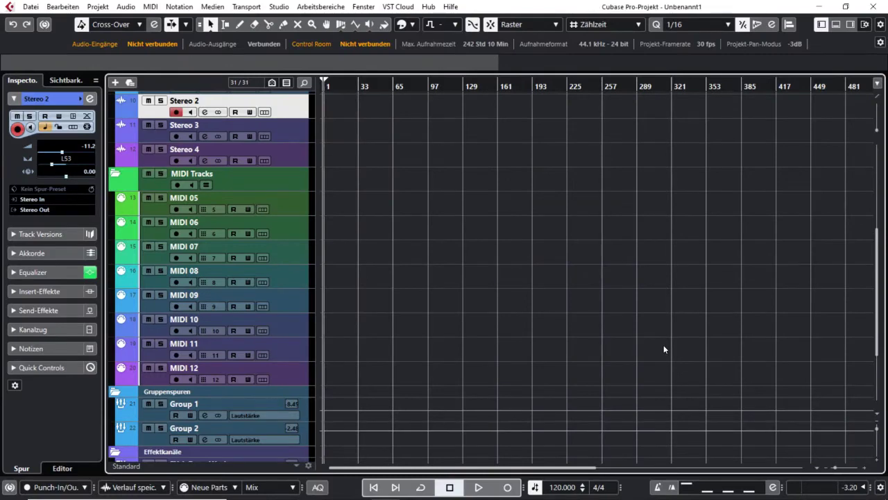
{"action": "key", "text": "F3"}
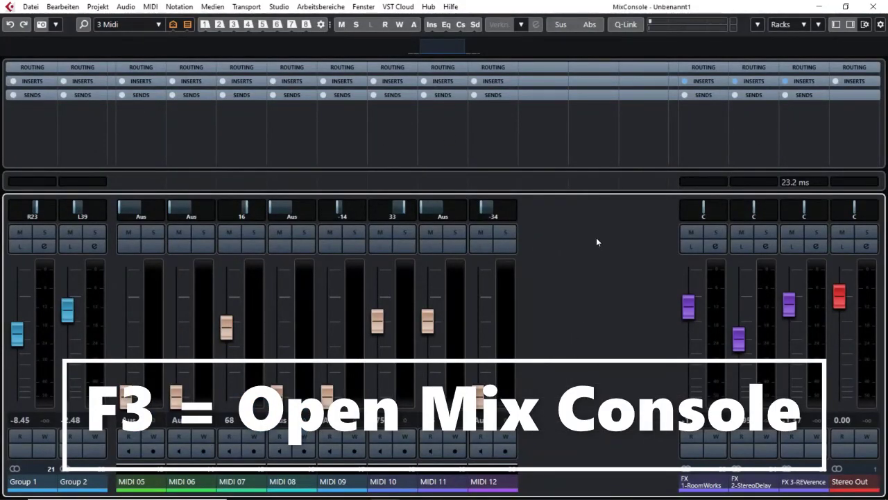
Examine the available MixConsole windows, the saved channel configurations and the window layout options without changing them
{"action": "left_click", "coordinate": [281, 7]}
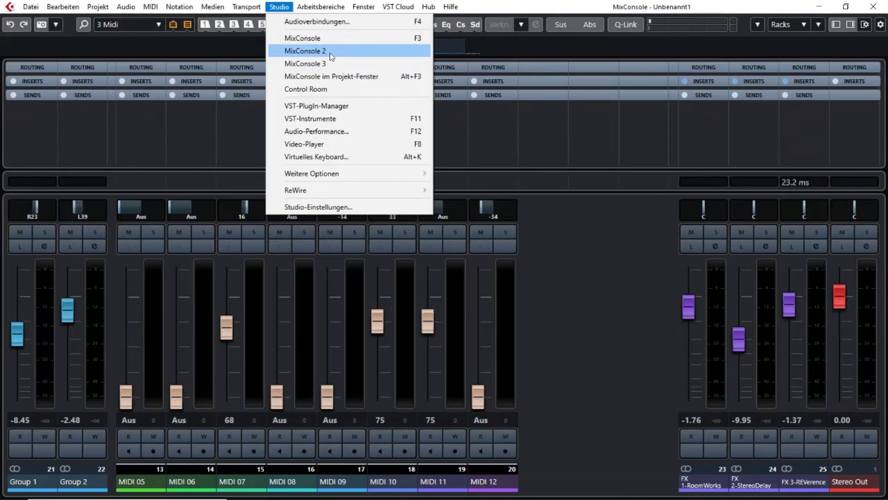
{"action": "left_click", "coordinate": [137, 24]}
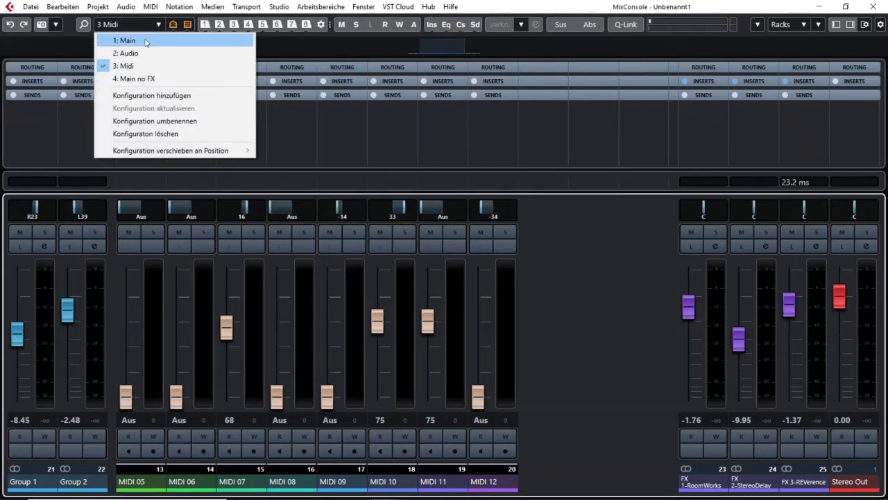
{"action": "left_click", "coordinate": [601, 267]}
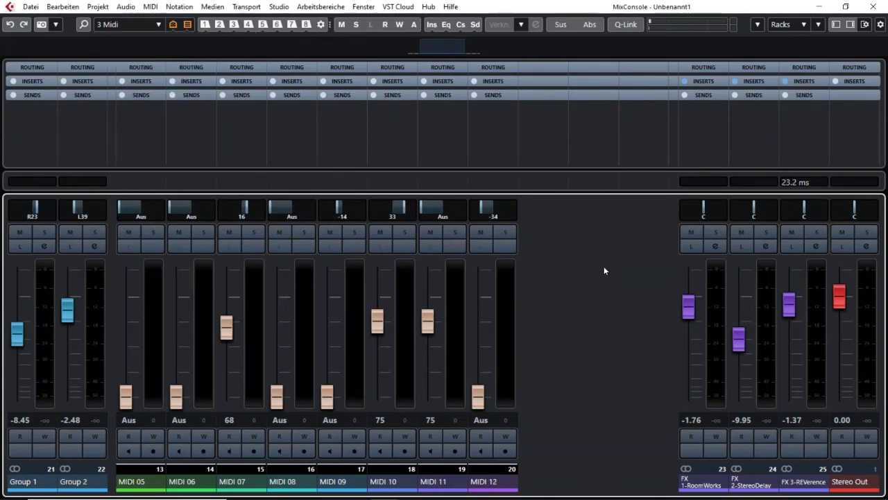
{"action": "left_click", "coordinate": [156, 25]}
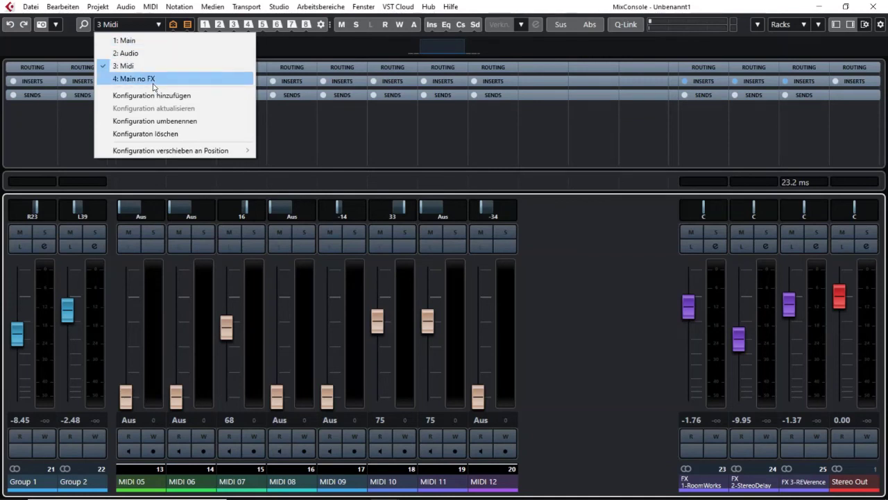
{"action": "left_click", "coordinate": [597, 271]}
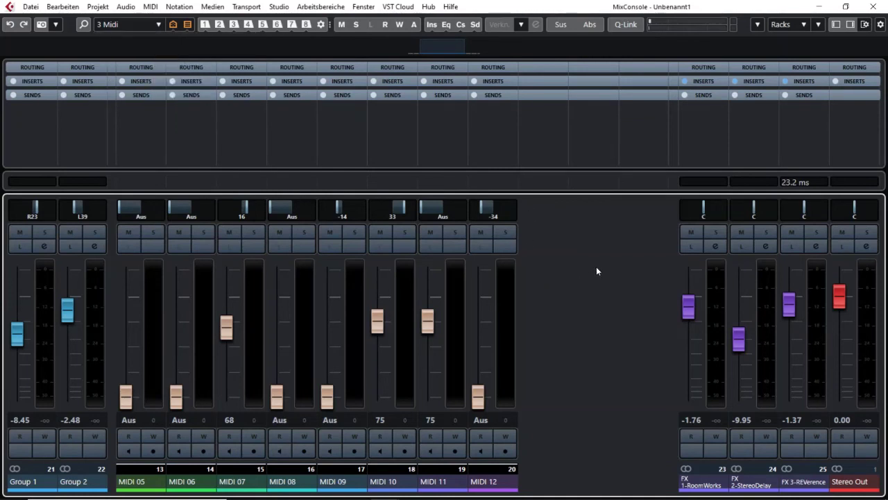
{"action": "left_click", "coordinate": [865, 26]}
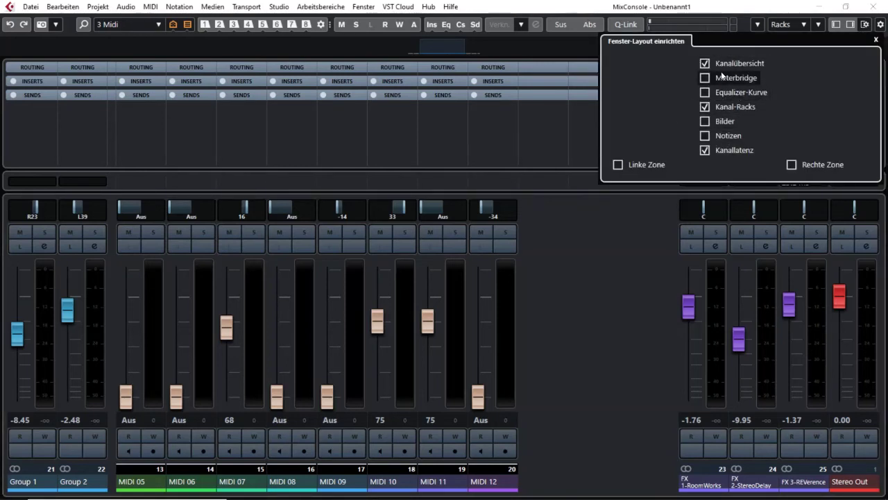
{"action": "left_click", "coordinate": [548, 294]}
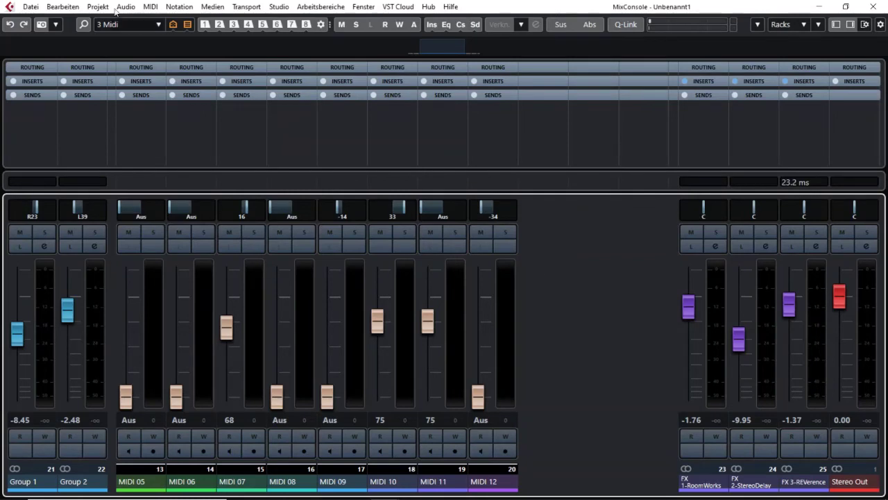
Switch the configuration to 2: Audio and back to 1: Main, and enlarge the fader section by shrinking the racks above it
{"action": "left_click", "coordinate": [158, 25]}
{"action": "left_click", "coordinate": [158, 53]}
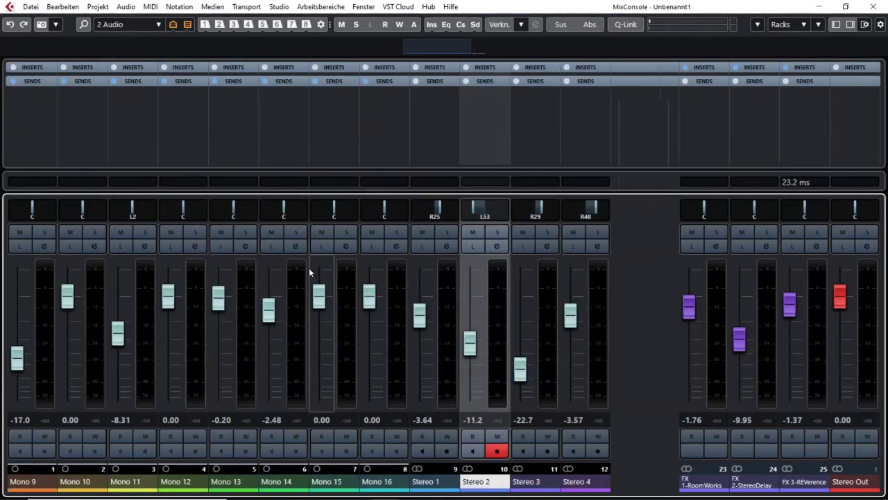
{"action": "left_click", "coordinate": [129, 24]}
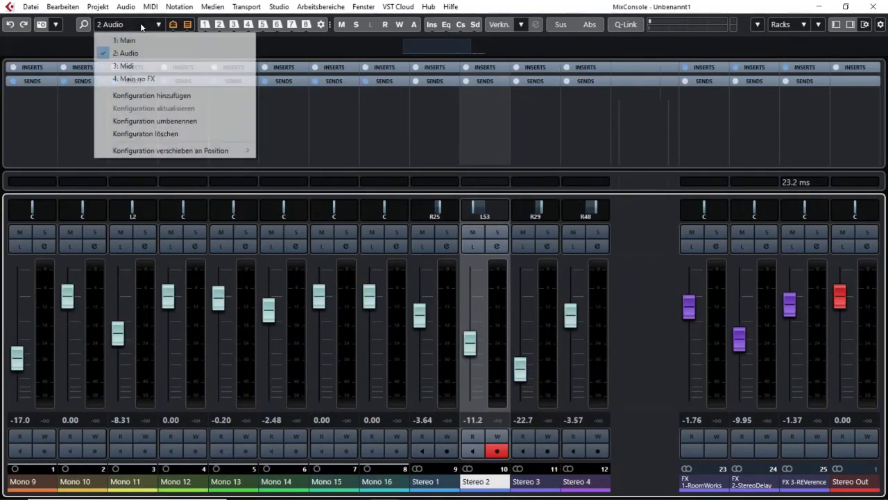
{"action": "left_click", "coordinate": [134, 71]}
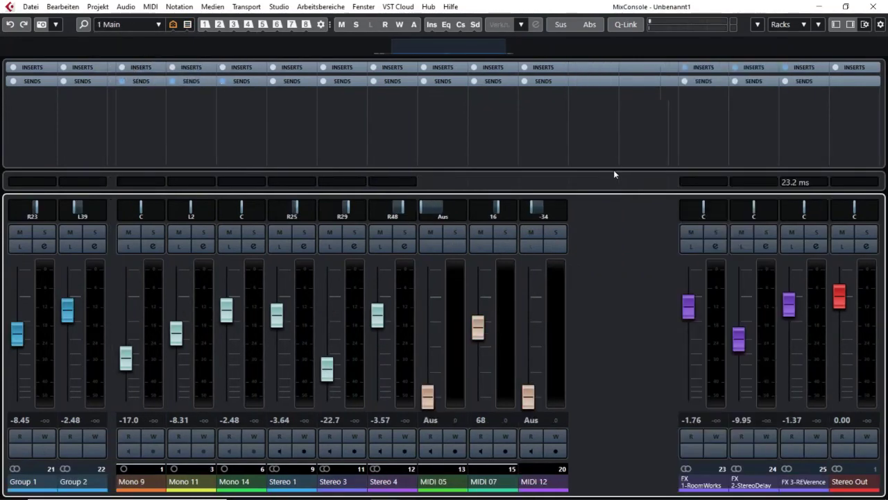
{"action": "left_click_drag", "start_coordinate": [625, 192], "coordinate": [626, 137]}
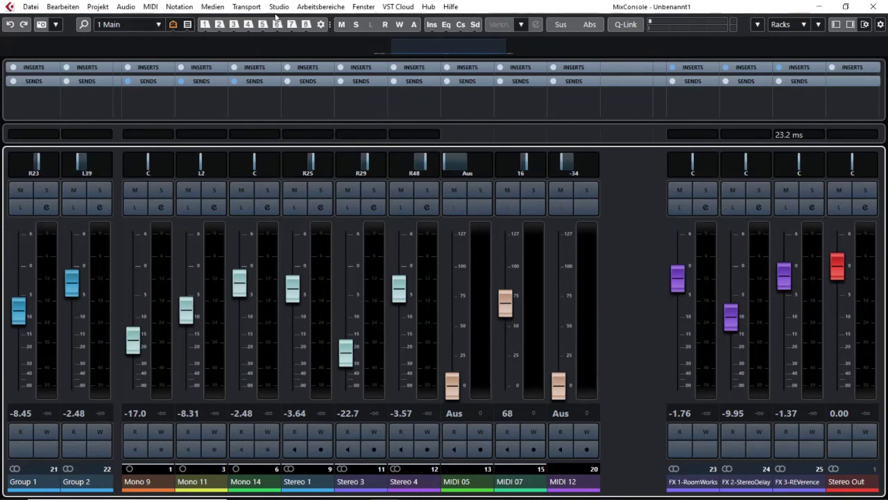
Open MixConsole 3 to view its separate layout, and close it again
{"action": "left_click", "coordinate": [283, 8]}
{"action": "left_click", "coordinate": [304, 63]}
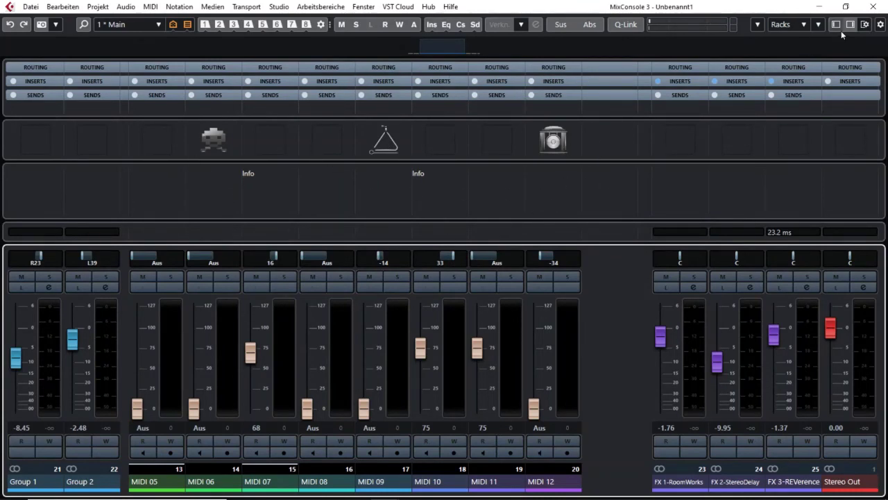
{"action": "left_click", "coordinate": [873, 6]}
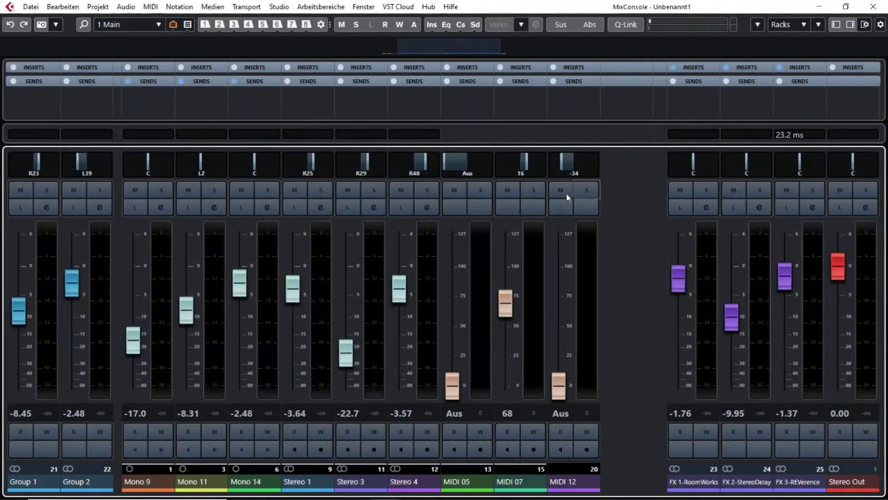
Reduce the main MixConsole to a floating window, close it, and reopen it maximized
{"action": "double_click", "coordinate": [526, 11]}
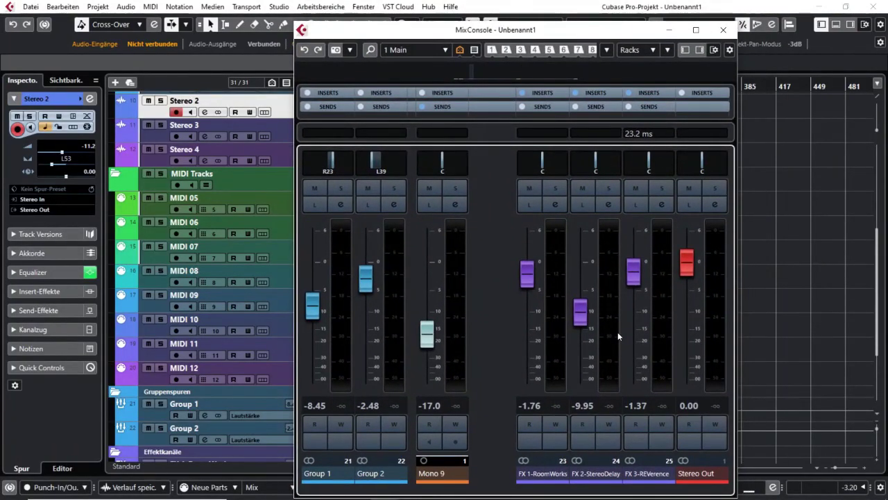
{"action": "left_click", "coordinate": [723, 30]}
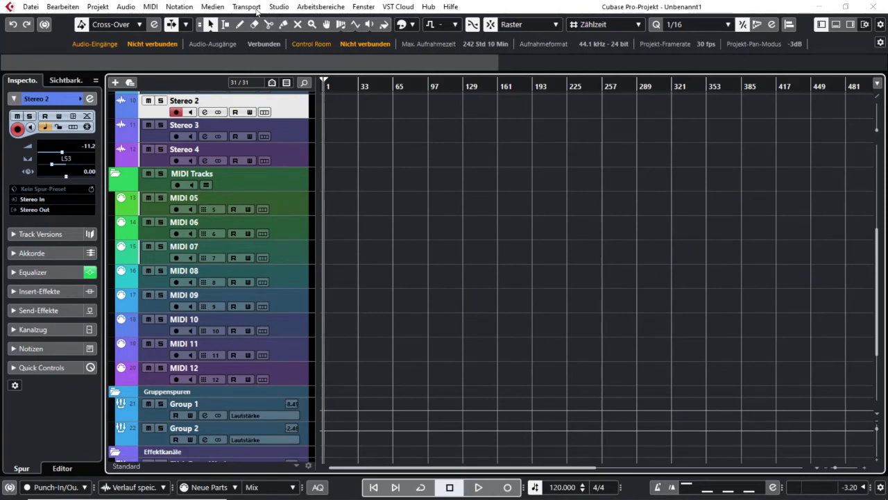
{"action": "left_click", "coordinate": [278, 7]}
{"action": "left_click", "coordinate": [293, 40]}
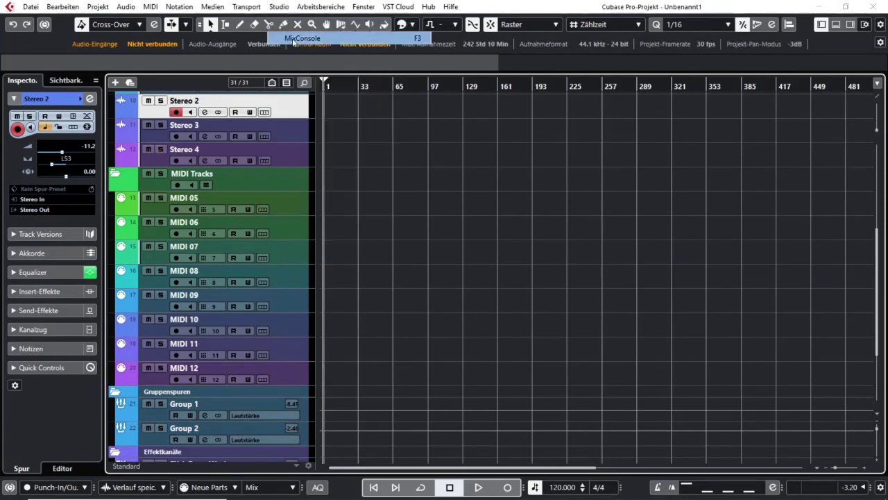
{"action": "left_click", "coordinate": [697, 30]}
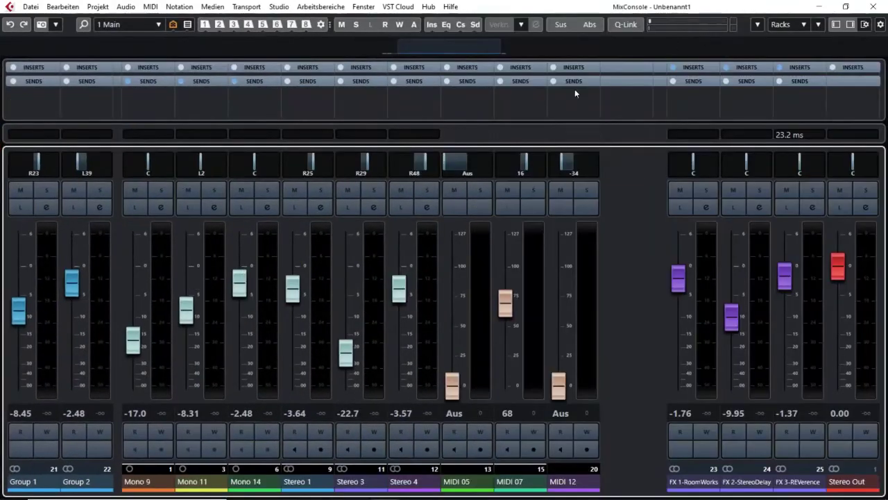
Close the main MixConsole, and open MixConsole 2 briefly before closing it as well
{"action": "left_click", "coordinate": [876, 6]}
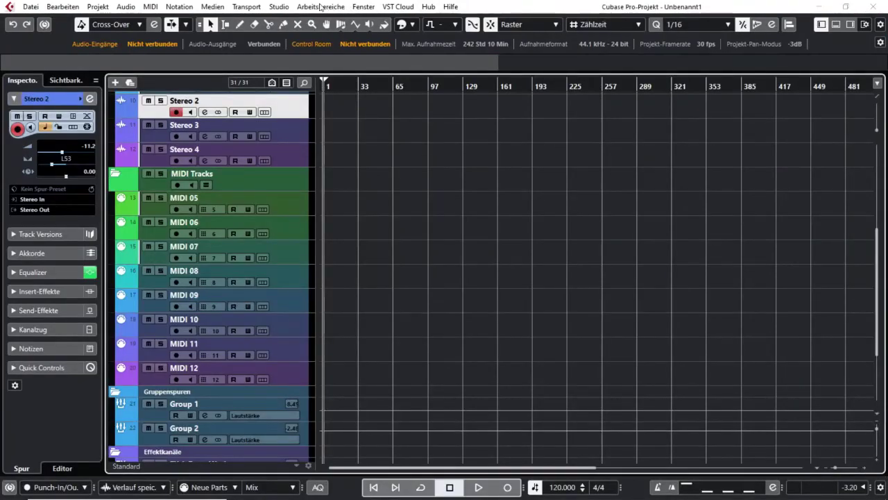
{"action": "left_click", "coordinate": [278, 6]}
{"action": "left_click", "coordinate": [330, 51]}
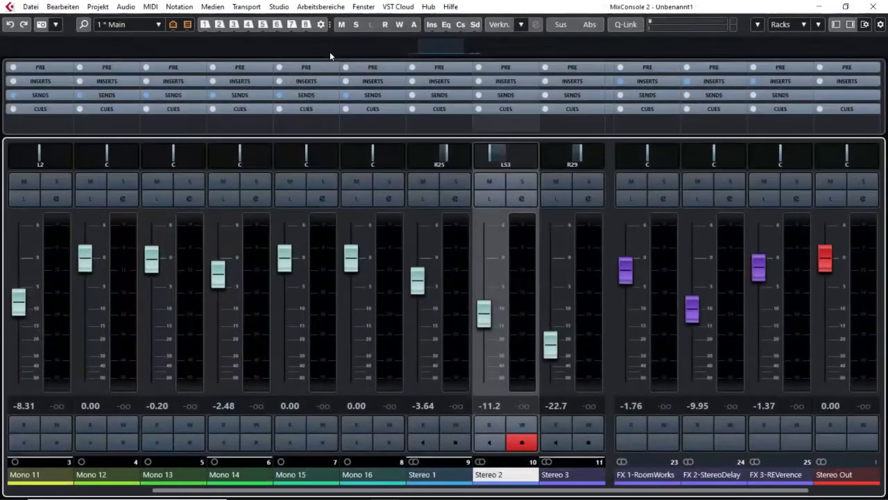
{"action": "left_click", "coordinate": [876, 6]}
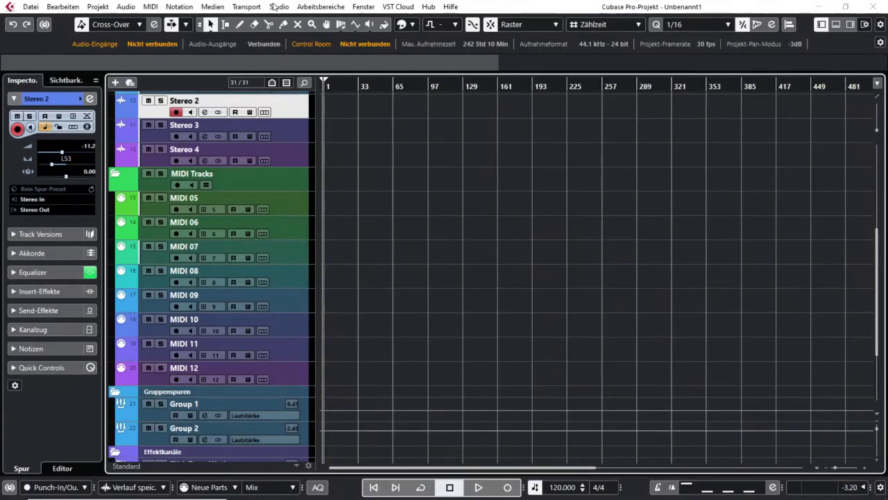
Open MixConsole 3 and check its rack selection and window layout options
{"action": "left_click", "coordinate": [279, 6]}
{"action": "left_click", "coordinate": [320, 62]}
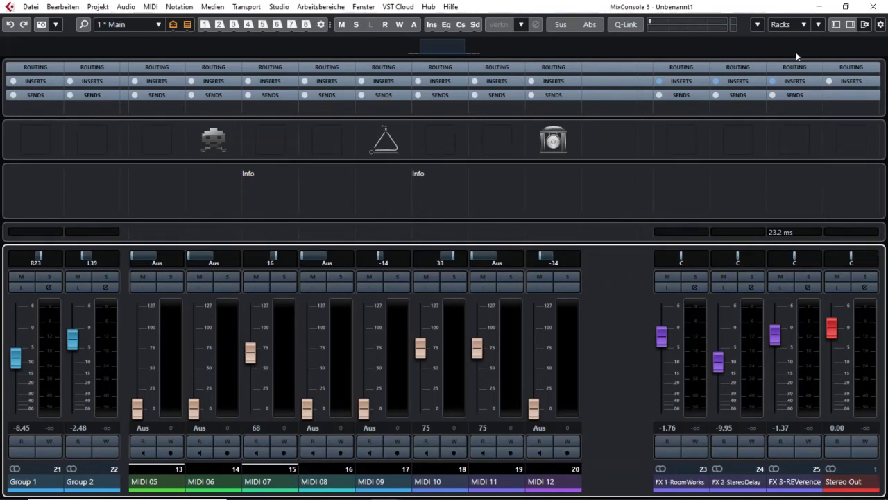
{"action": "left_click", "coordinate": [791, 24]}
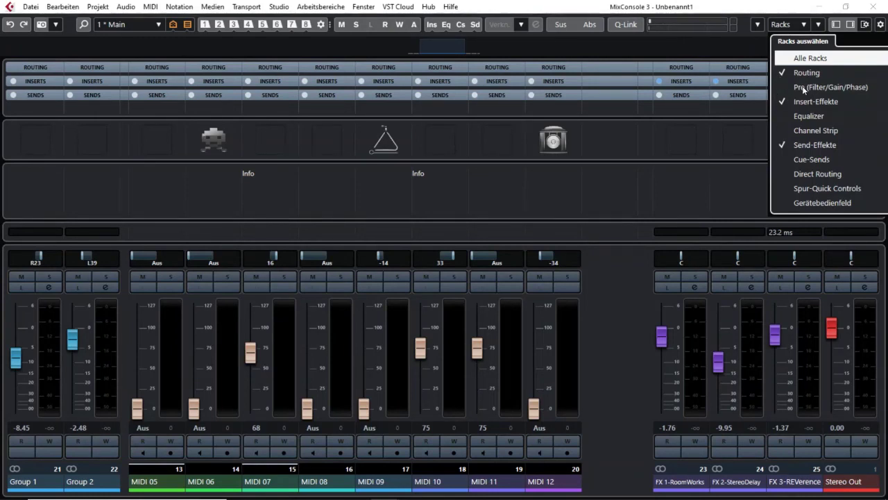
{"action": "left_click", "coordinate": [862, 25]}
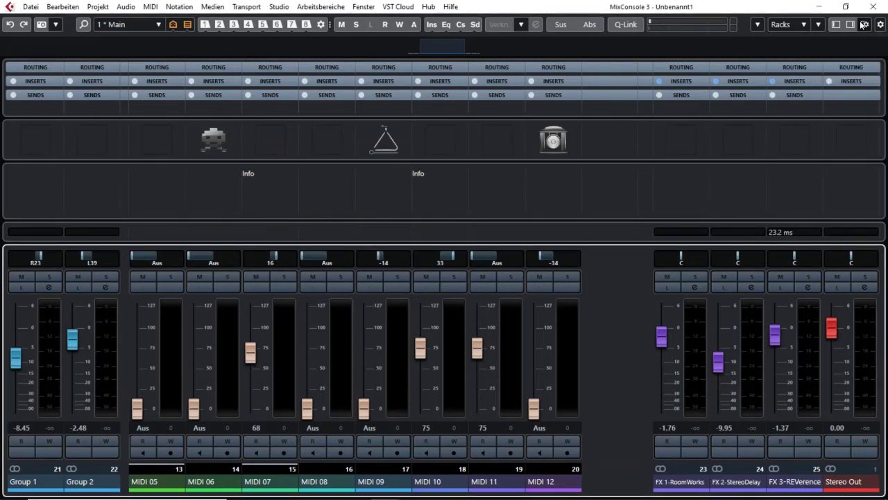
{"action": "left_click", "coordinate": [862, 25]}
{"action": "left_click", "coordinate": [508, 48]}
Review the configuration list and snapshot options in MixConsole 3, and switch Q-Link on and off again
{"action": "left_click", "coordinate": [143, 23]}
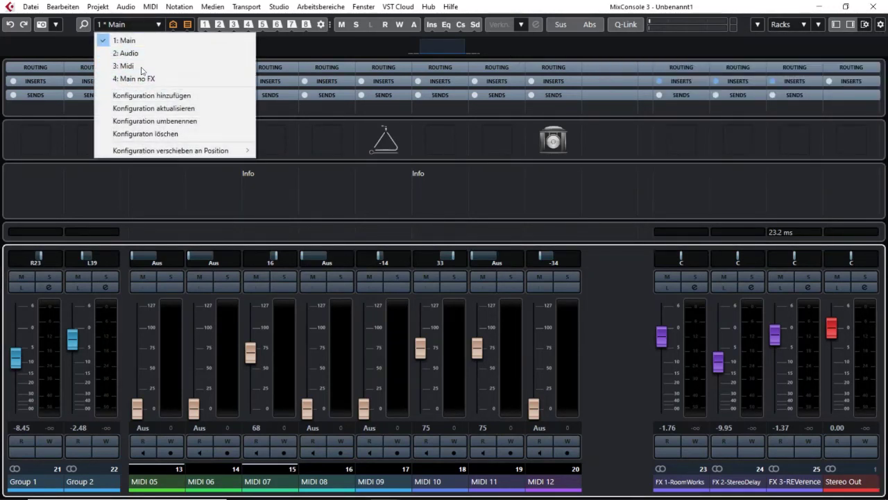
{"action": "left_click", "coordinate": [55, 26]}
{"action": "left_click", "coordinate": [54, 25]}
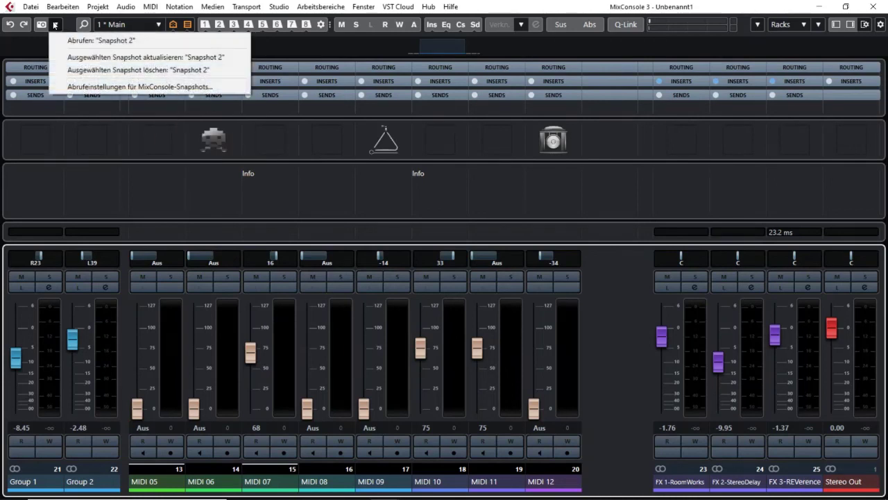
{"action": "left_click", "coordinate": [627, 25]}
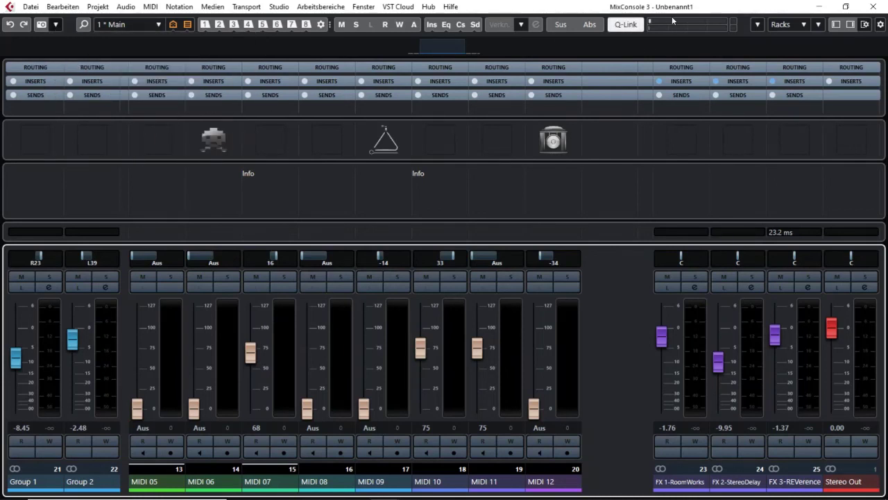
{"action": "left_click", "coordinate": [626, 27]}
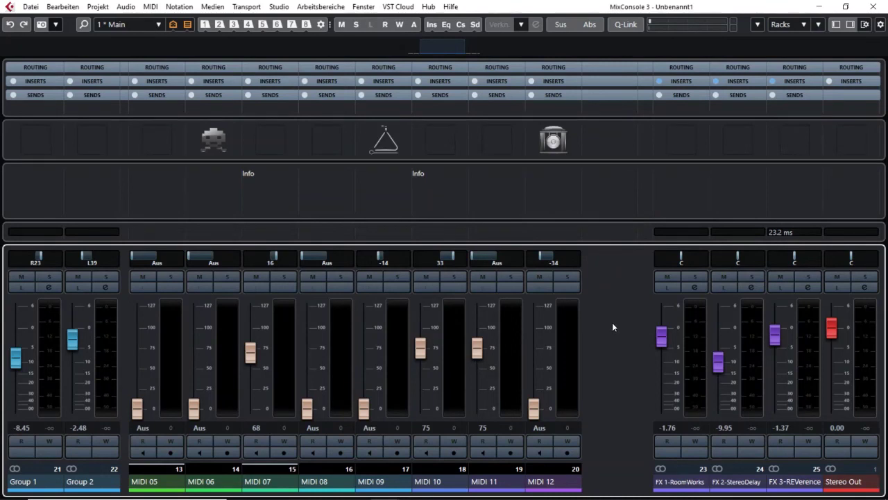